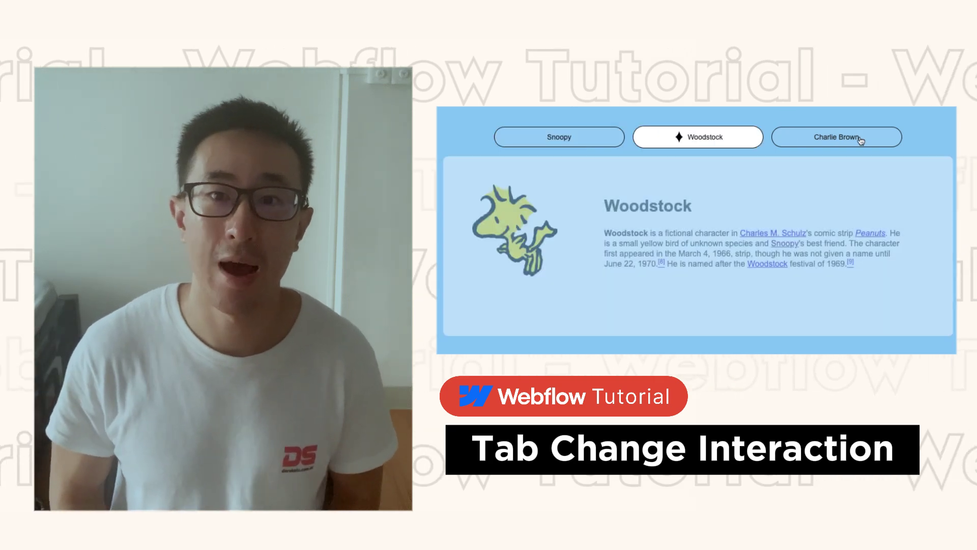
Switch the finished demo between the Charlie Brown, Woodstock and Snoopy tabs.
click(861, 141)
click(680, 137)
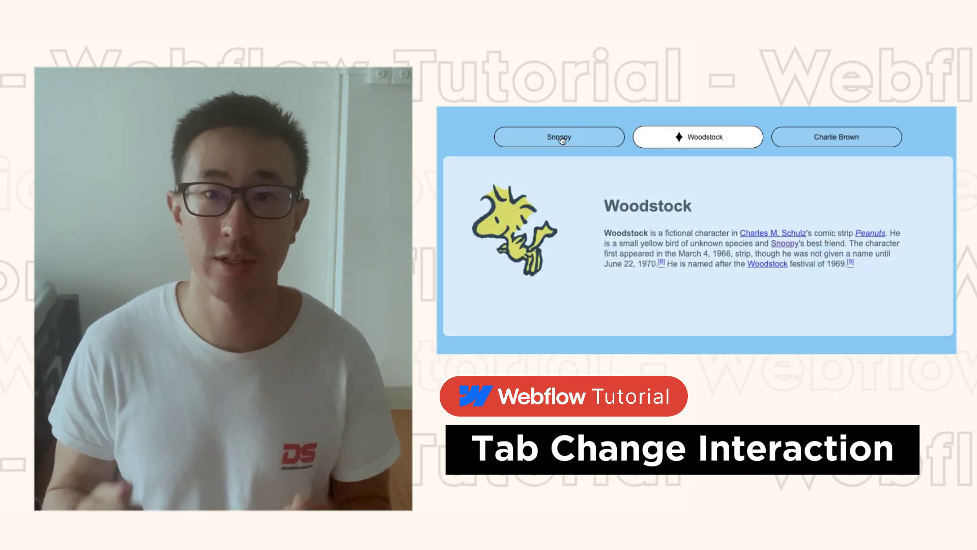
click(562, 141)
click(680, 138)
click(833, 139)
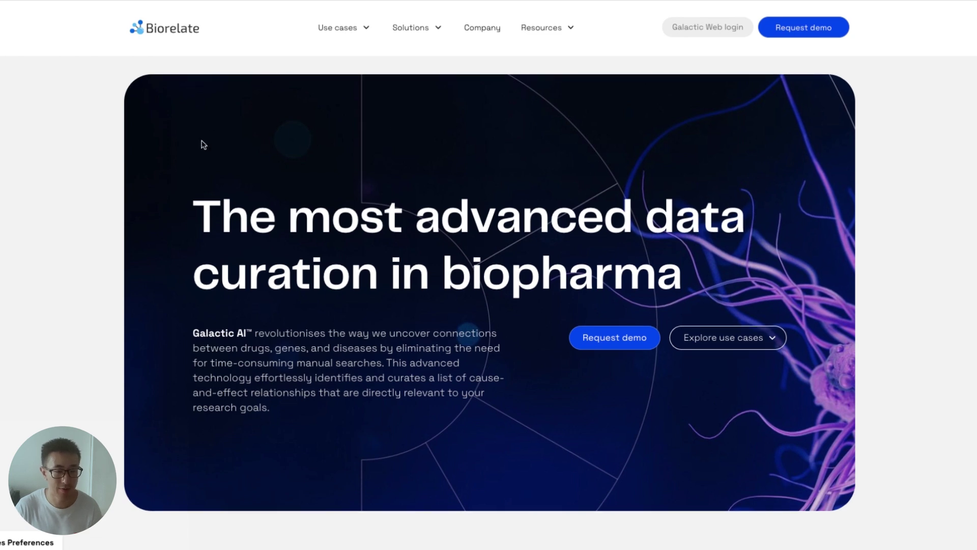
Scroll to the data-curation section and view the Target Selection, MoA and Biomarker Selection tabs.
scroll(387, 212, down, 1)
scroll(387, 211, down, 9)
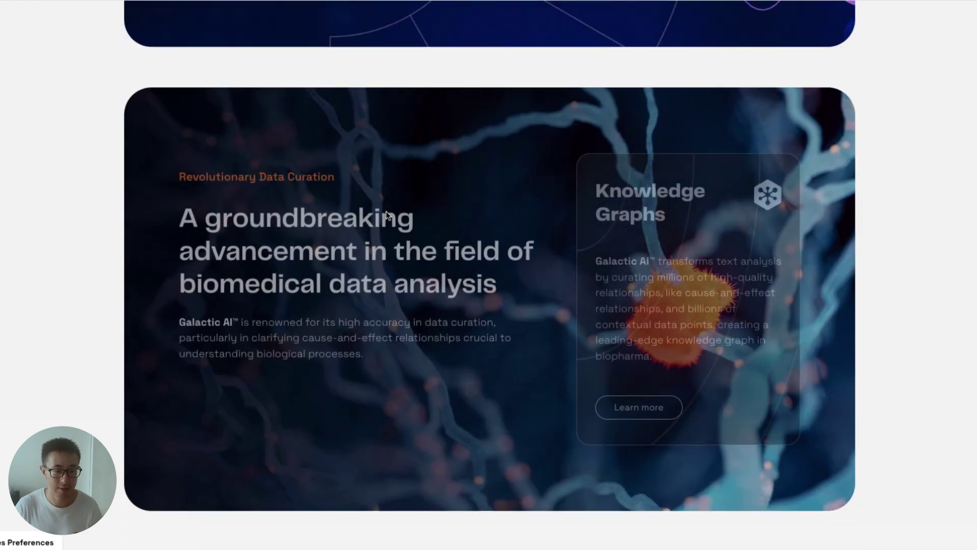
scroll(484, 183, down, 1)
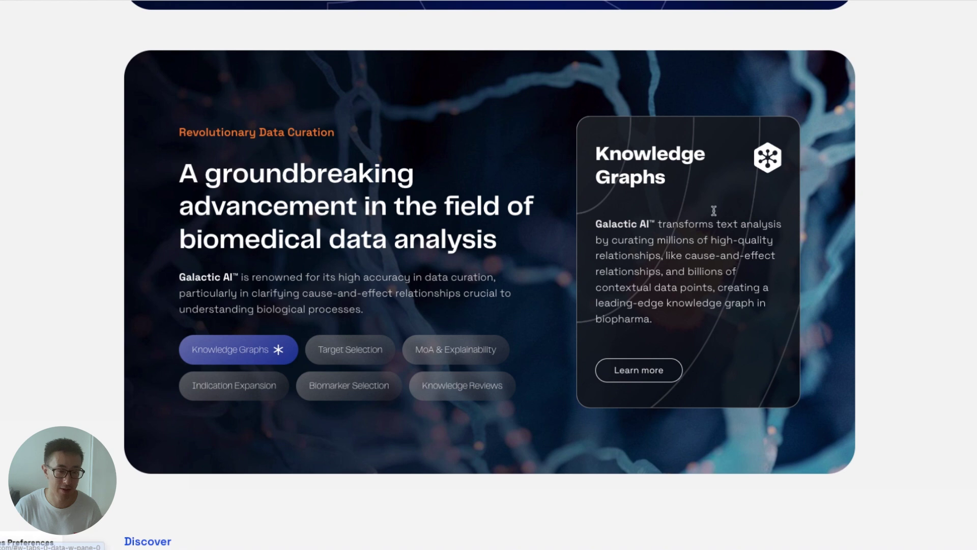
drag(613, 134, 798, 405)
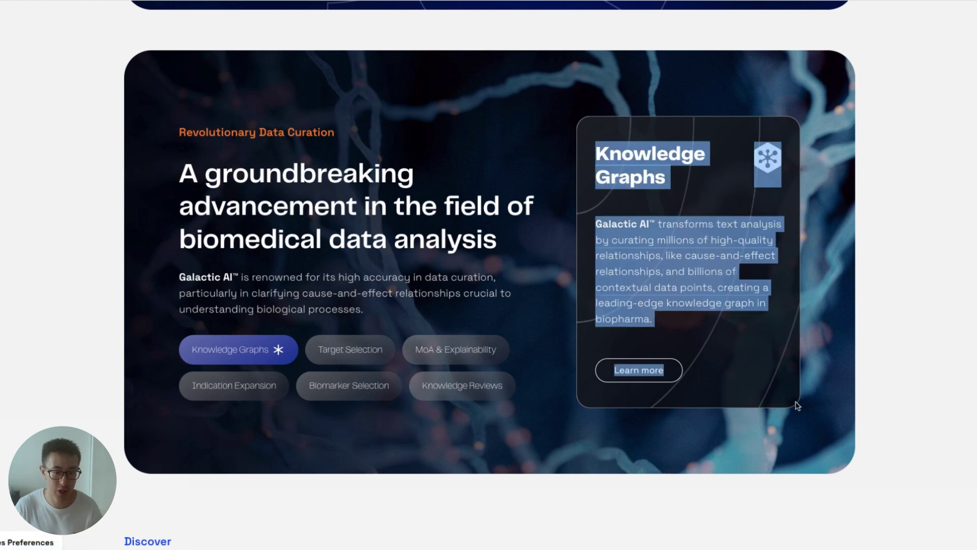
click(417, 307)
click(375, 349)
click(467, 351)
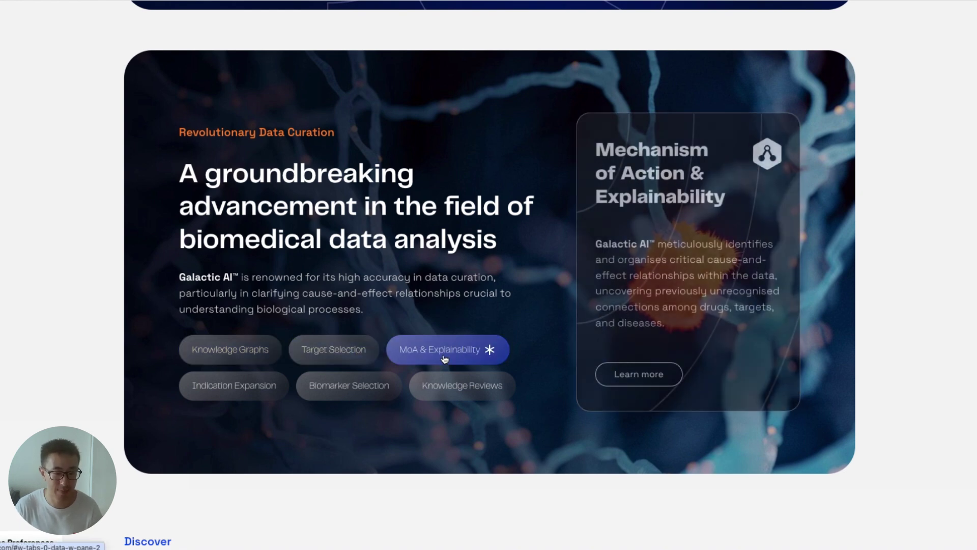
click(356, 385)
drag(616, 145, 788, 395)
click(513, 267)
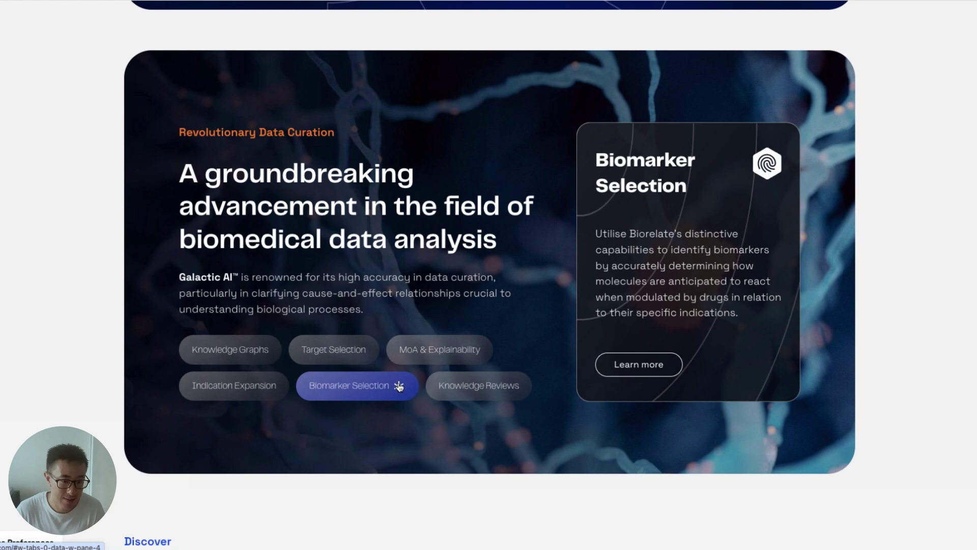
Cycle through MoA, Target Selection, Knowledge Graphs and Indication Expansion tabs, ending on Knowledge Reviews.
click(413, 352)
click(338, 348)
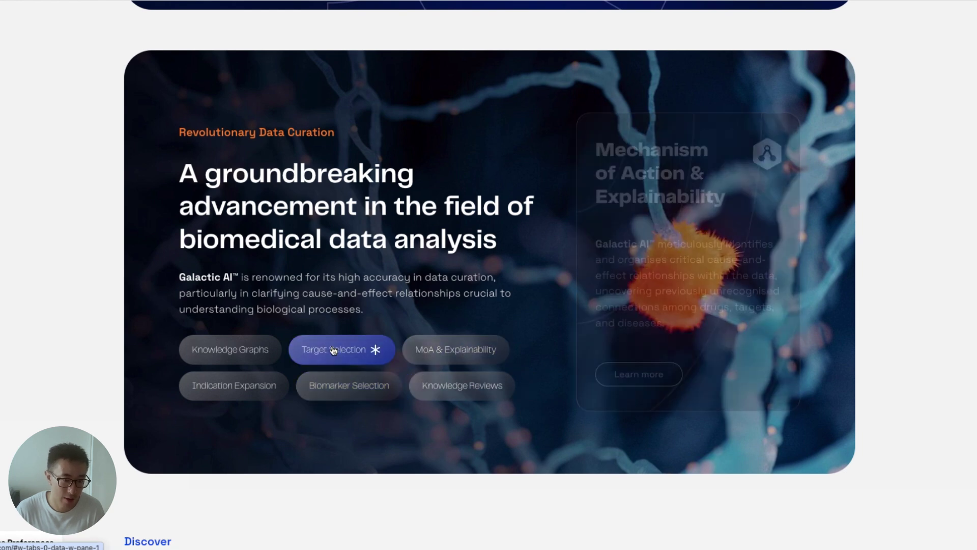
click(257, 349)
click(235, 389)
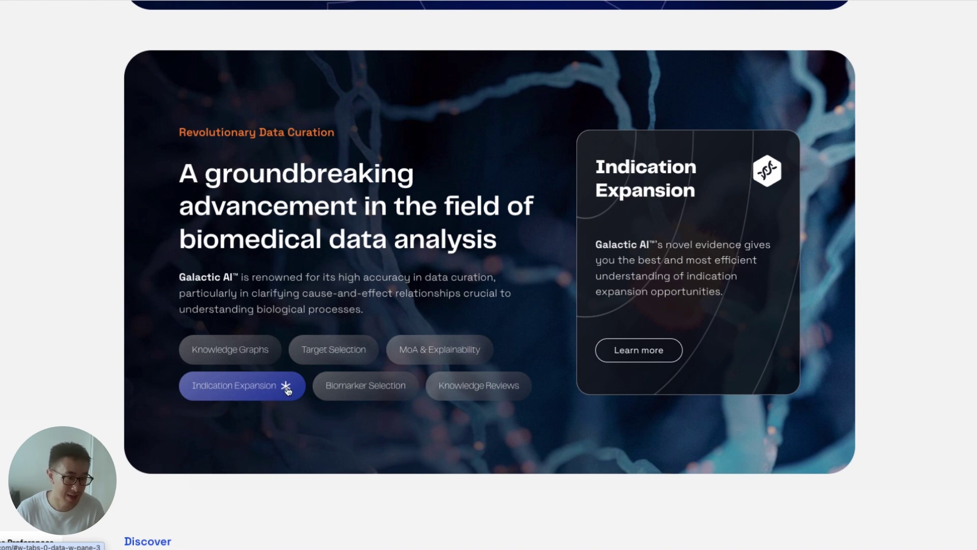
click(375, 386)
click(440, 349)
click(334, 349)
click(433, 383)
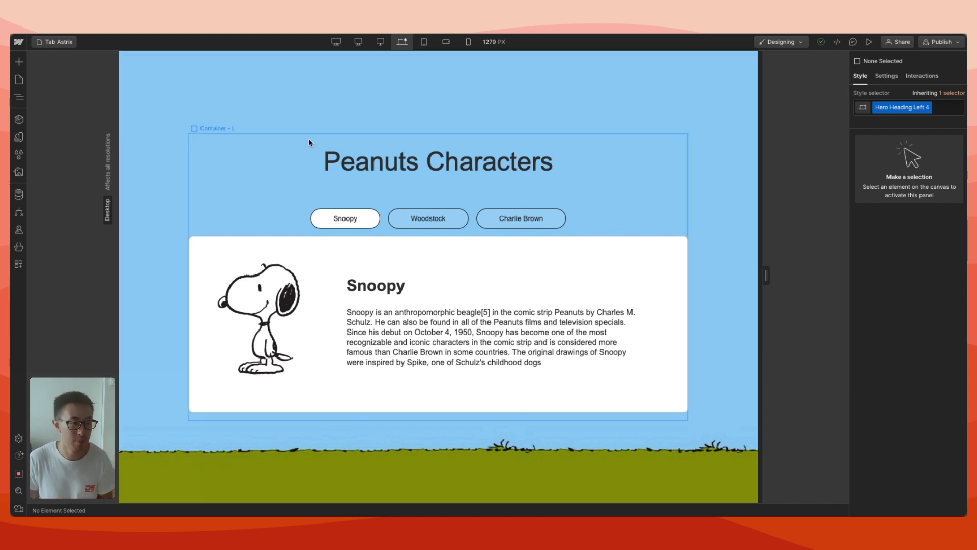
Select the Peanuts Characters page's outer section on the canvas.
click(379, 134)
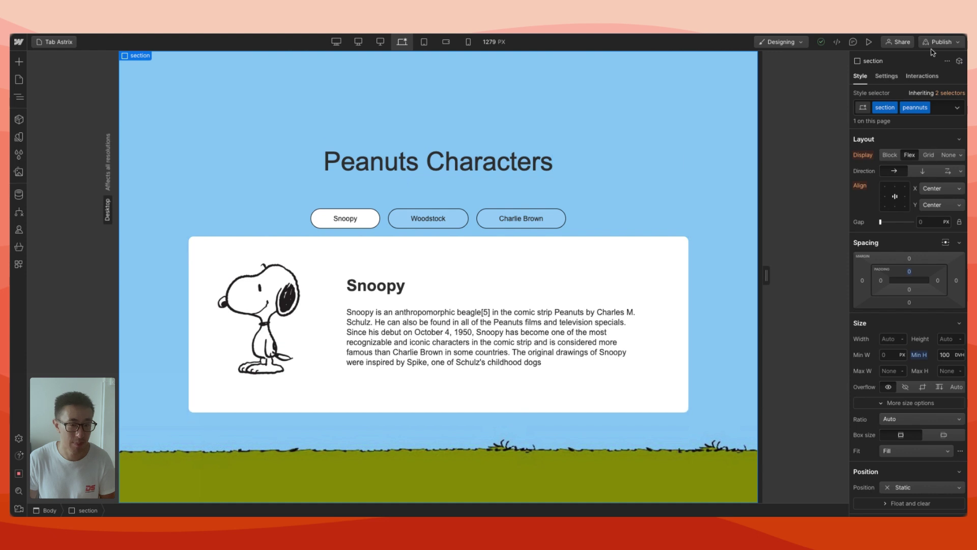
click(869, 43)
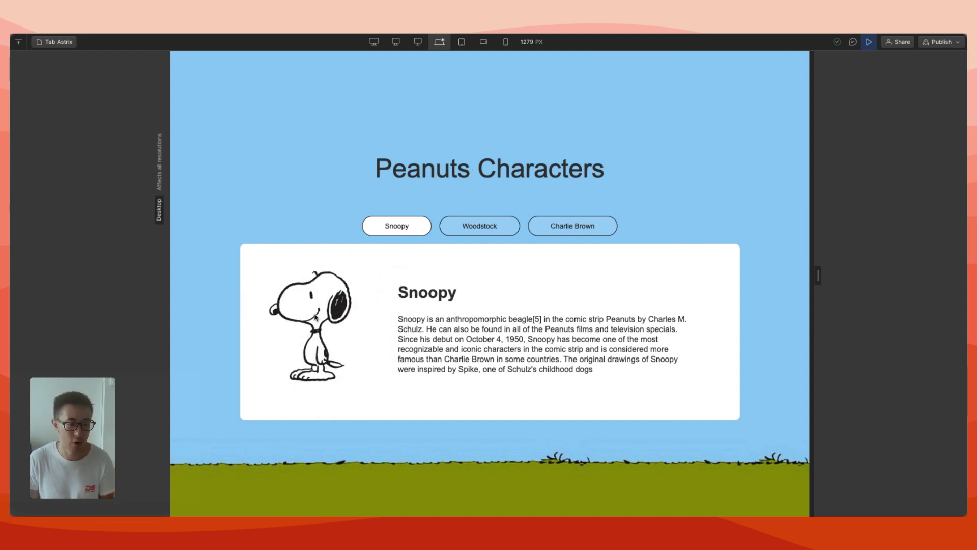
click(477, 228)
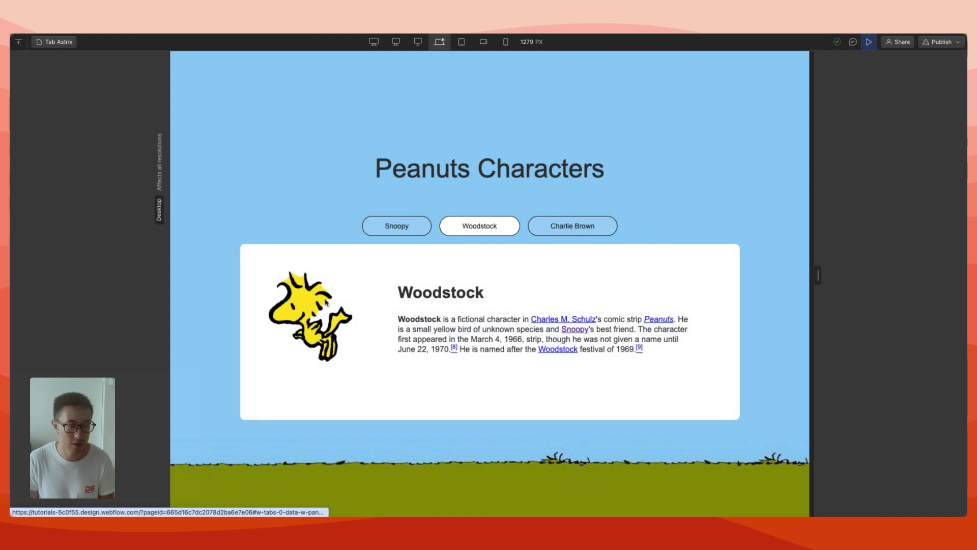
click(554, 233)
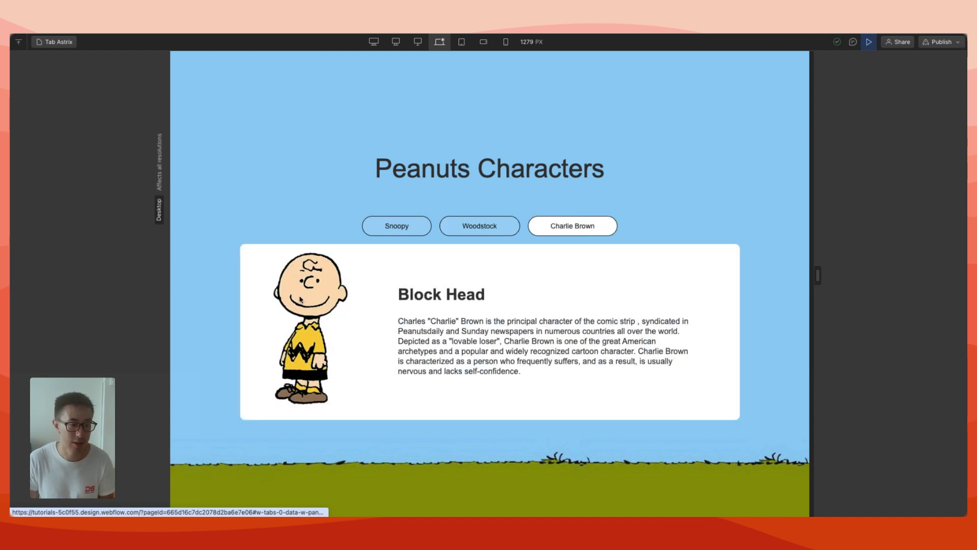
click(382, 235)
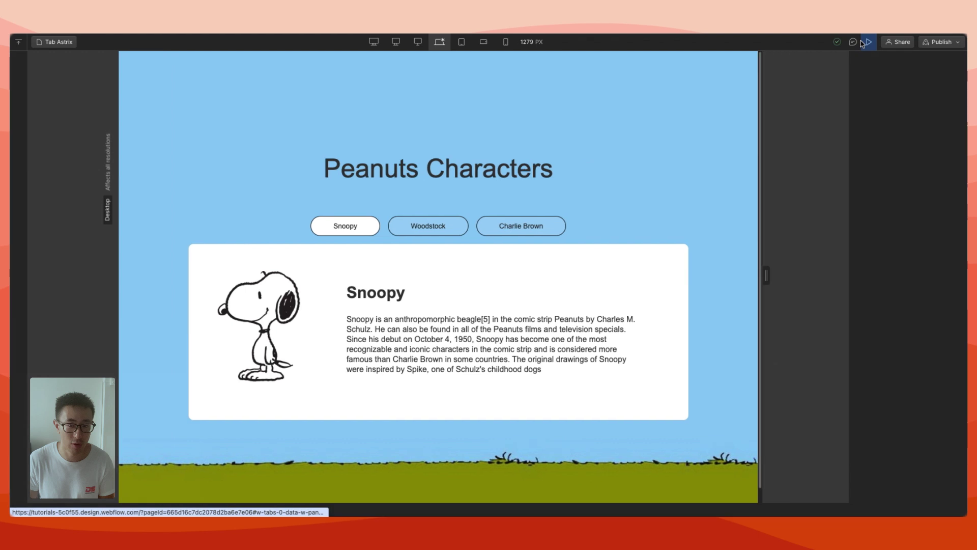
Leave preview and select the Container - L element inside the section.
click(869, 42)
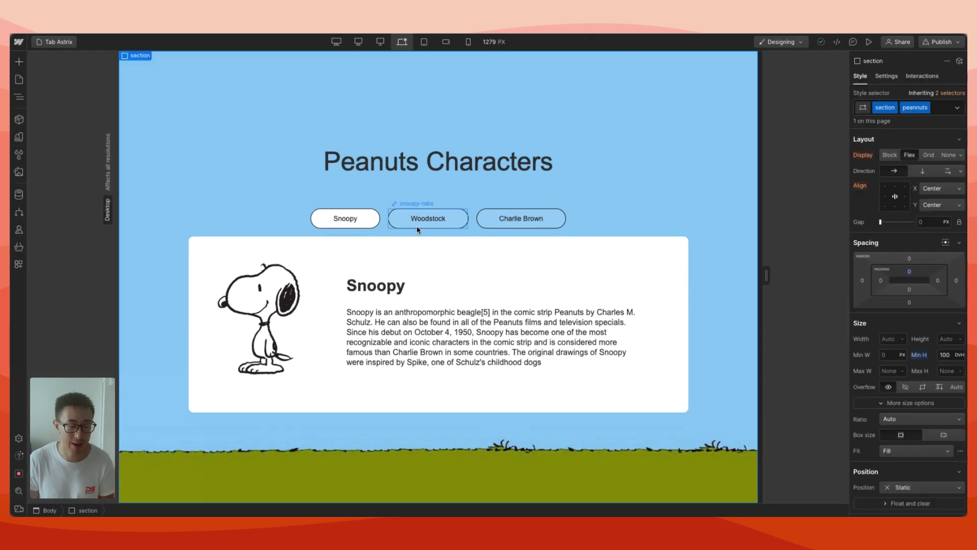
click(634, 226)
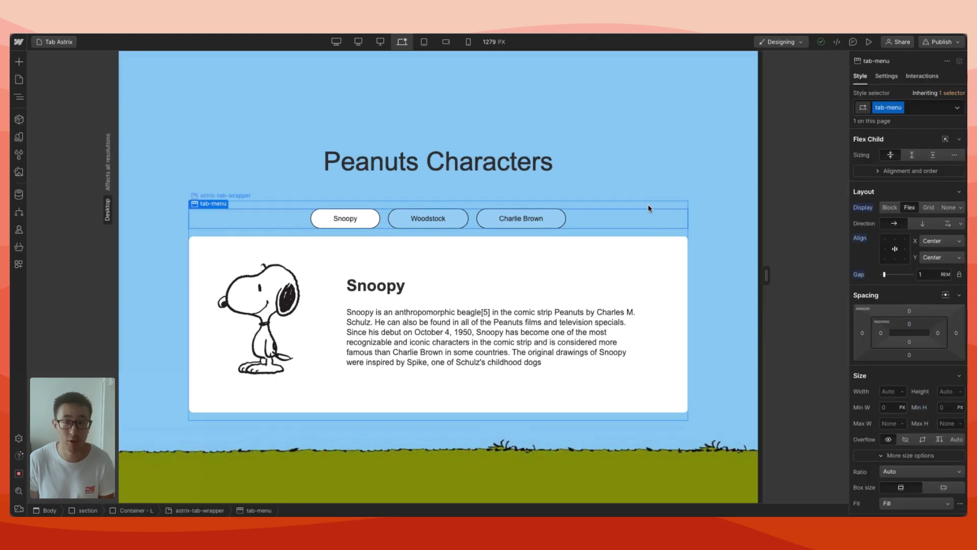
click(661, 165)
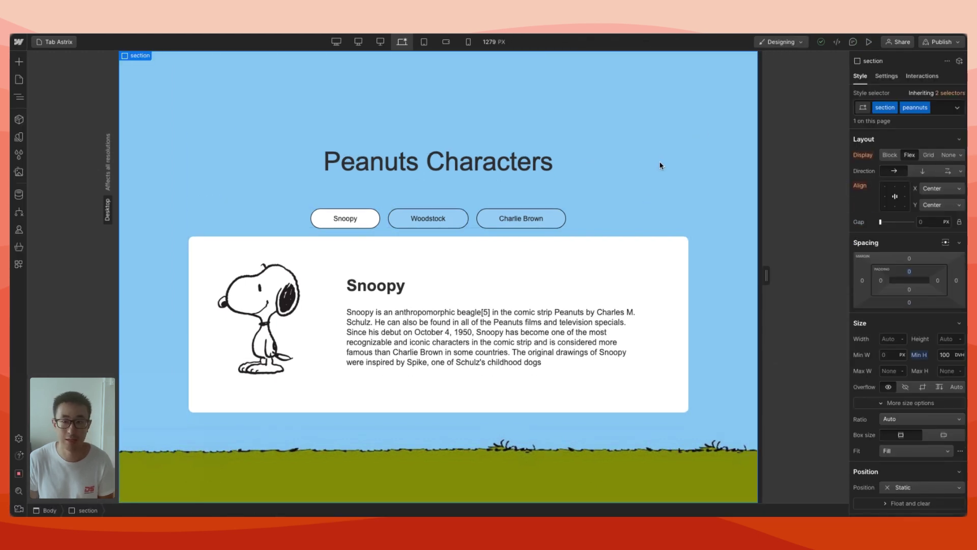
click(619, 183)
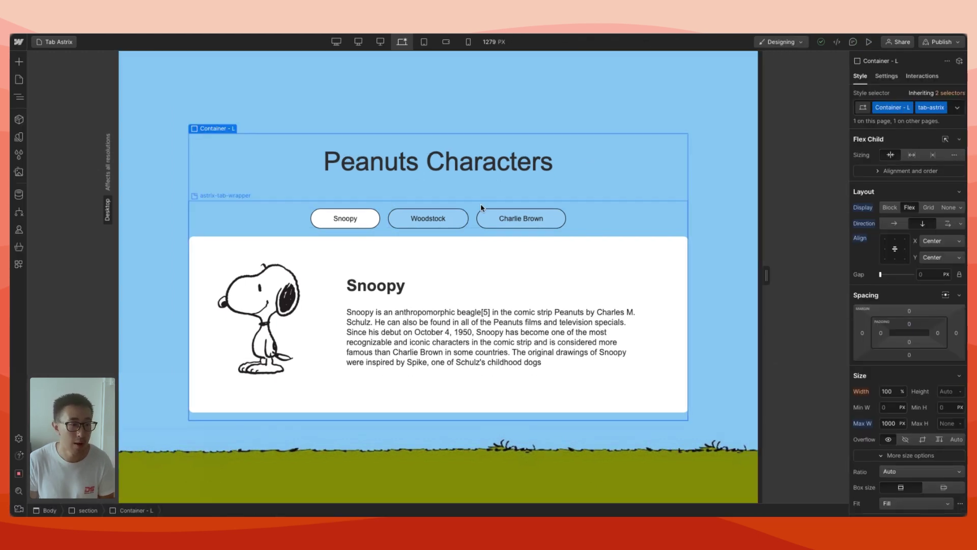
Browse the individual elements list in the Add Elements panel.
click(19, 62)
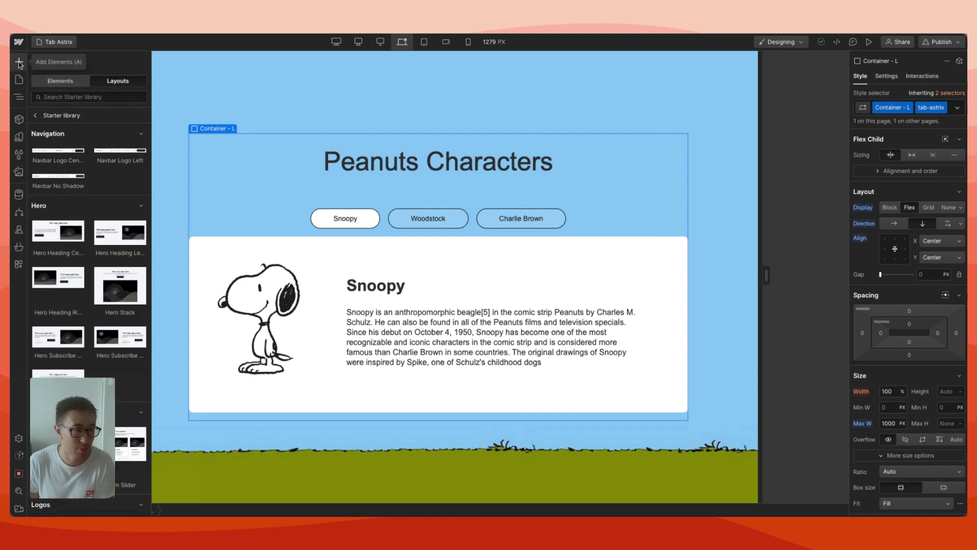
click(60, 81)
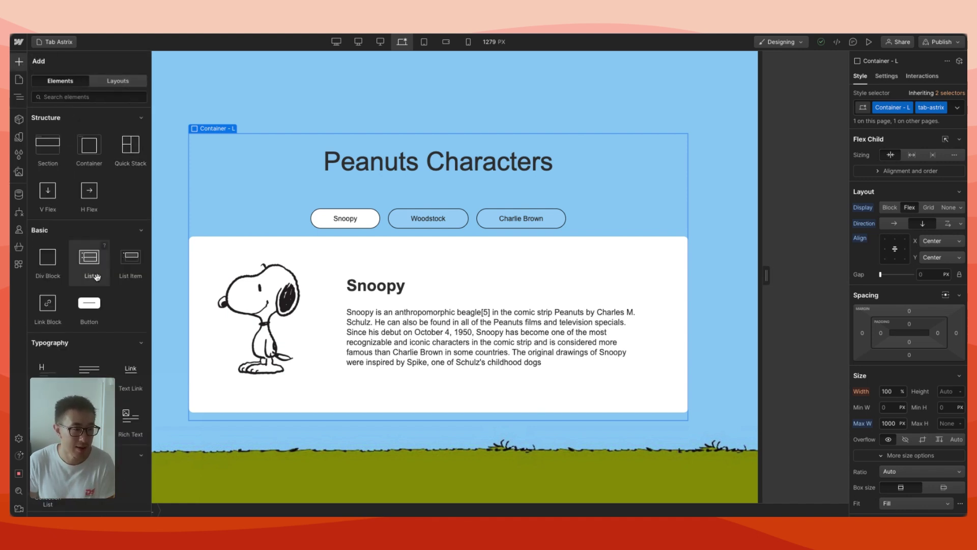
scroll(97, 276, down, 6)
scroll(96, 276, up, 4)
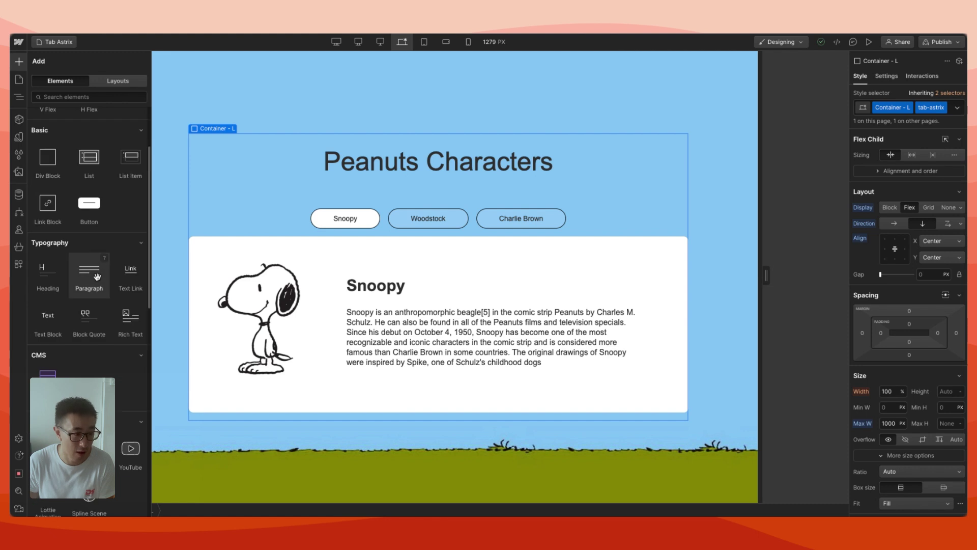
scroll(104, 176, down, 3)
scroll(104, 175, down, 5)
scroll(105, 178, down, 2)
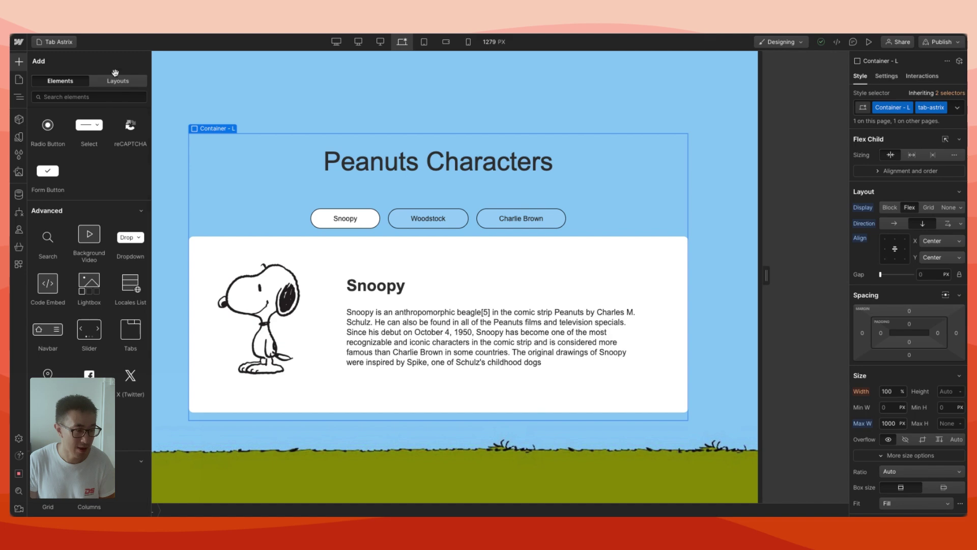
Search 'tab' and drop a new Tabs element into Container - L.
text(tab)
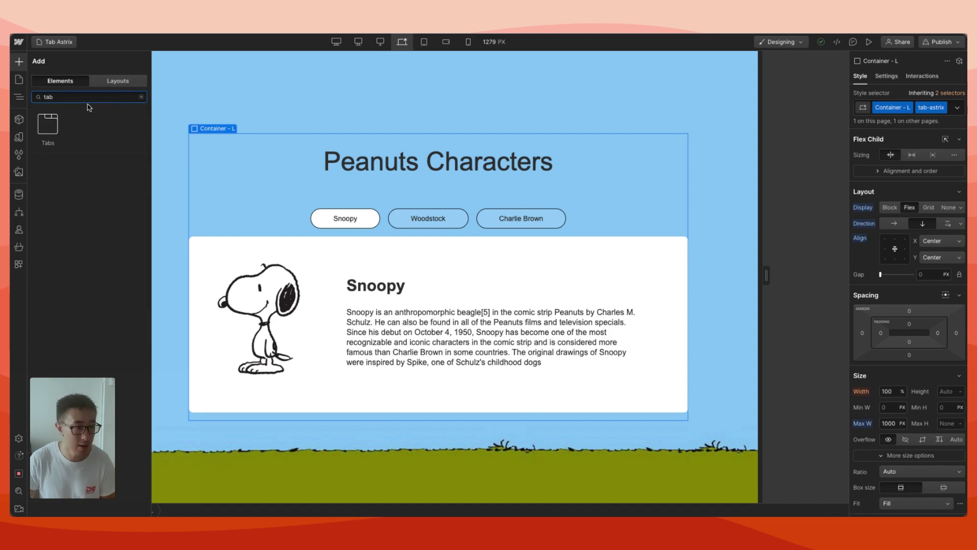
drag(47, 130, 420, 148)
click(448, 144)
click(446, 145)
key(z)
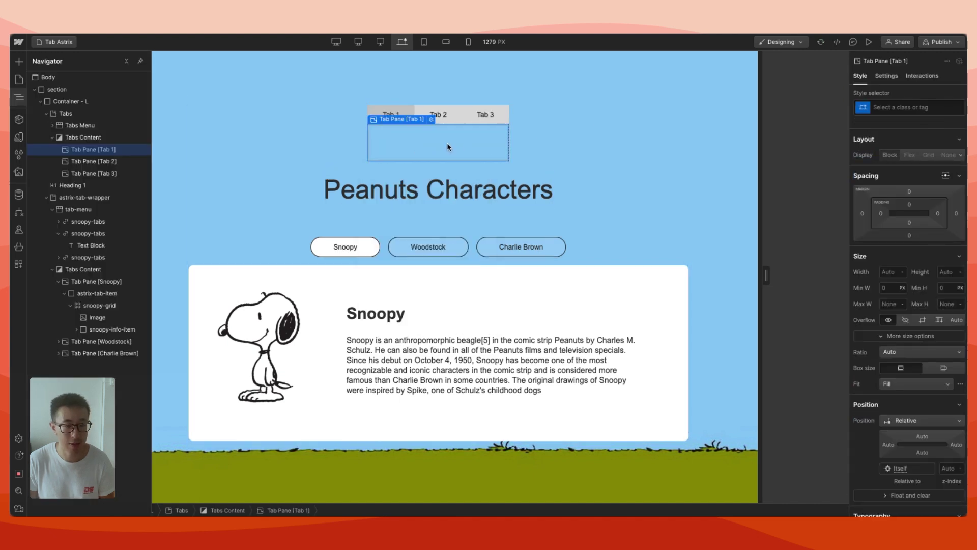
Inspect the new Tabs structure: Tabs Menu, Tabs Content and its Tab 1 and Tab 2 panes.
click(66, 114)
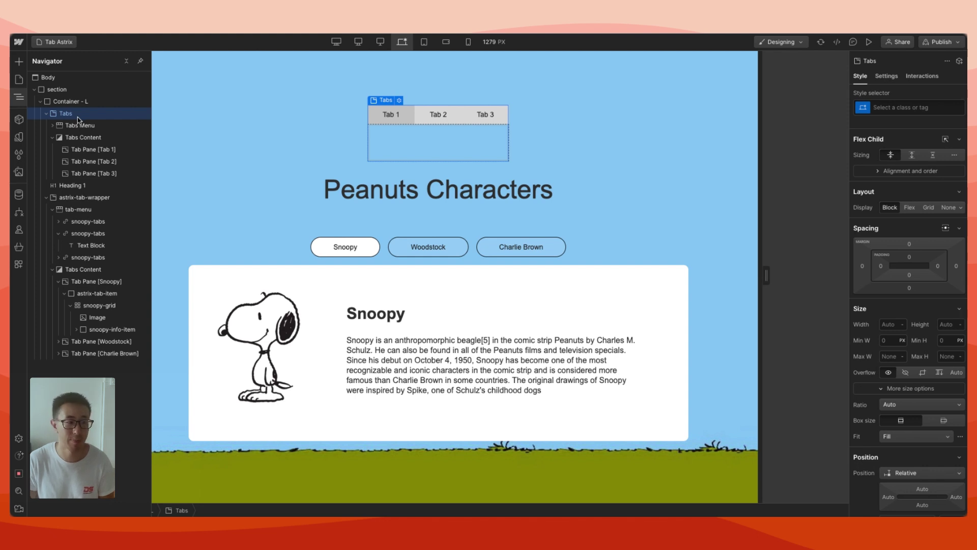
click(80, 126)
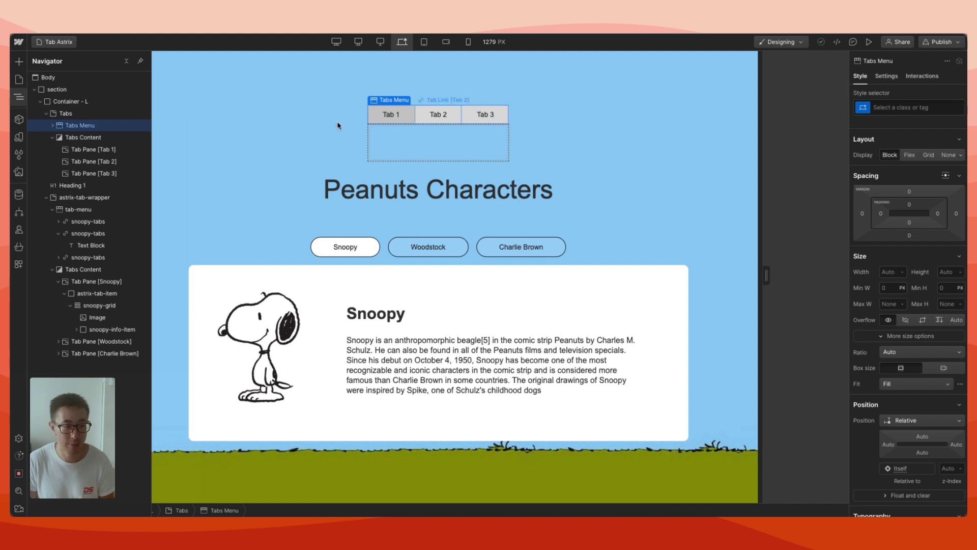
click(108, 137)
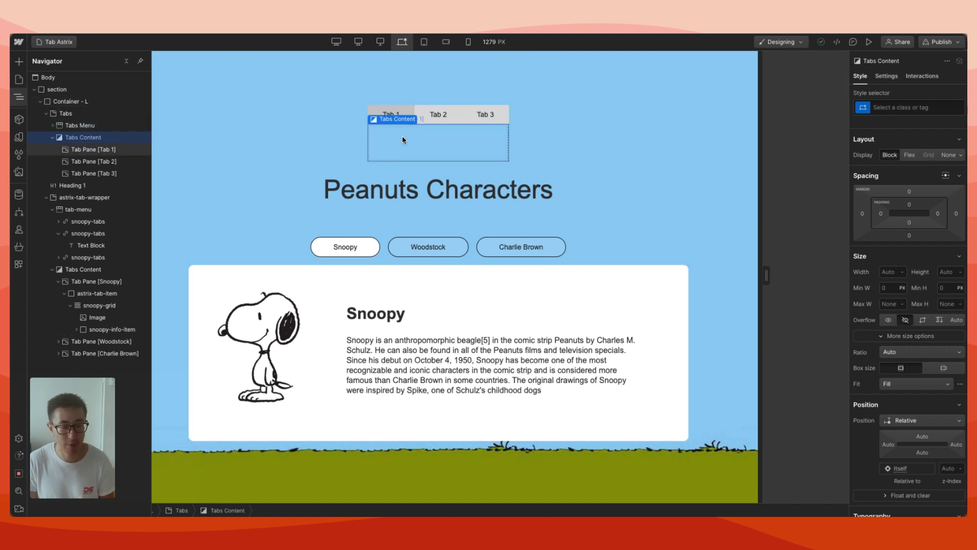
click(99, 161)
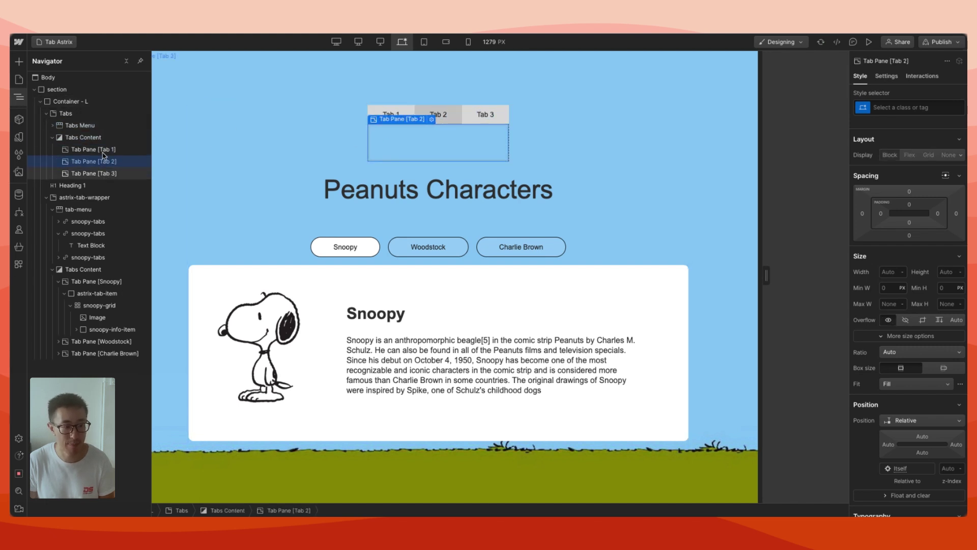
click(105, 149)
click(66, 113)
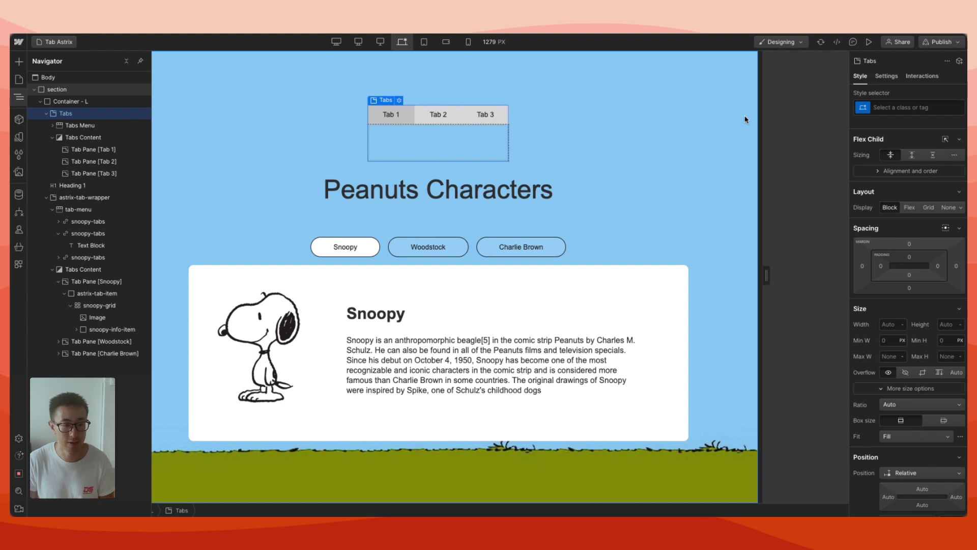
Add a fourth and fifth tab, then expand Tabs Menu to reveal Tab 1–Tab 5 links.
click(890, 77)
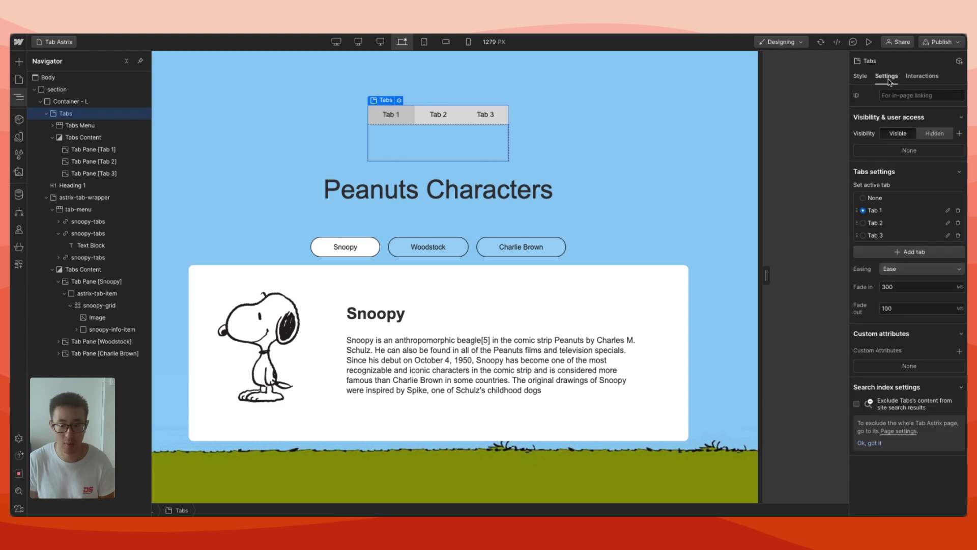
click(895, 252)
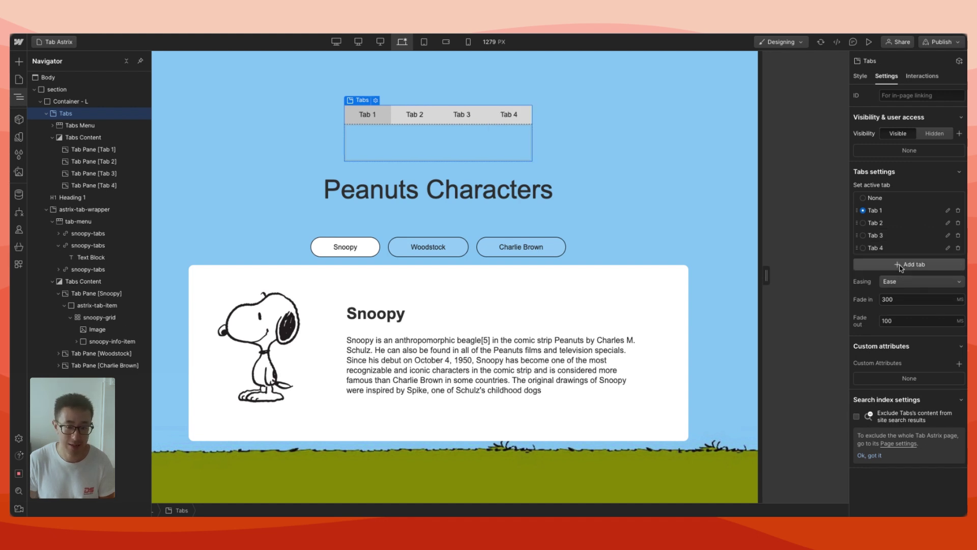
click(899, 265)
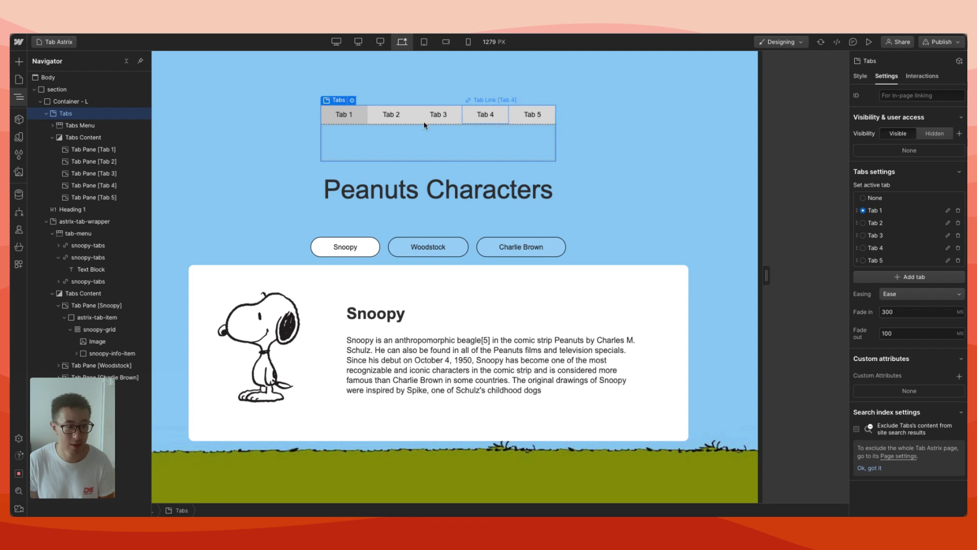
click(49, 126)
click(51, 126)
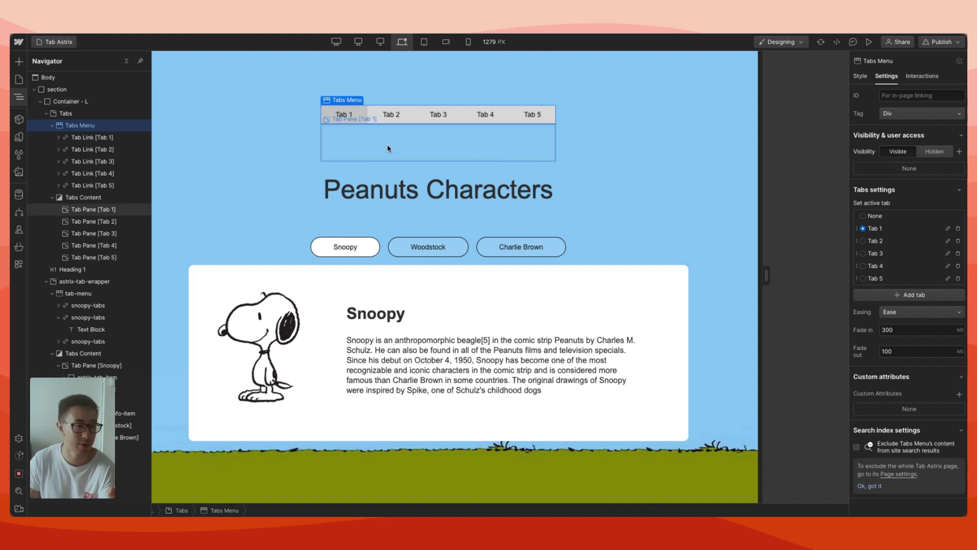
click(115, 114)
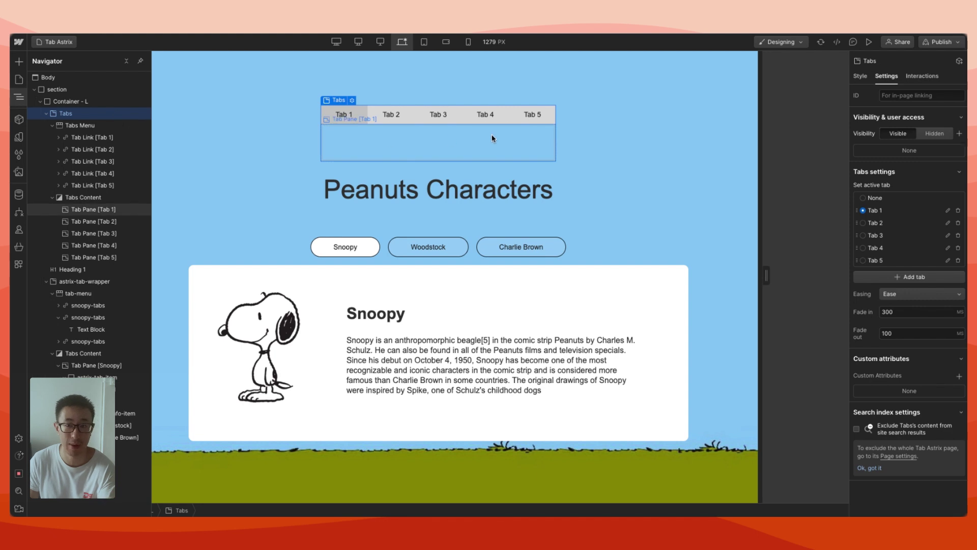
Delete the placeholder Tabs and give the current-state character tab link a white background.
key(Delete)
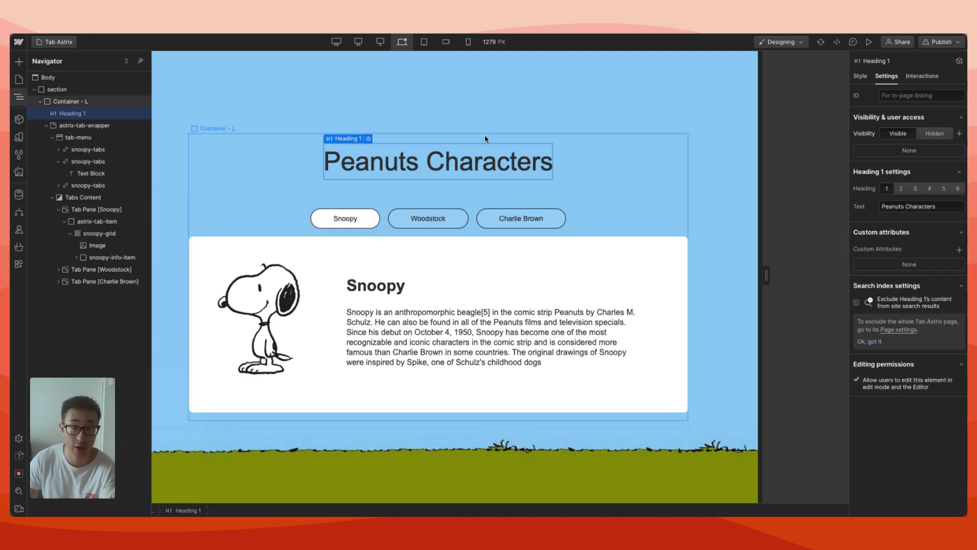
click(410, 217)
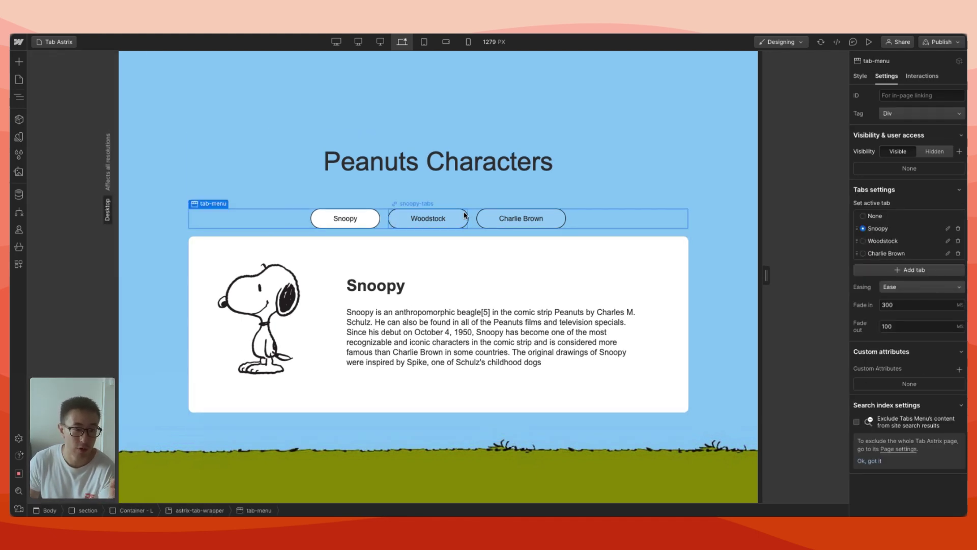
click(860, 77)
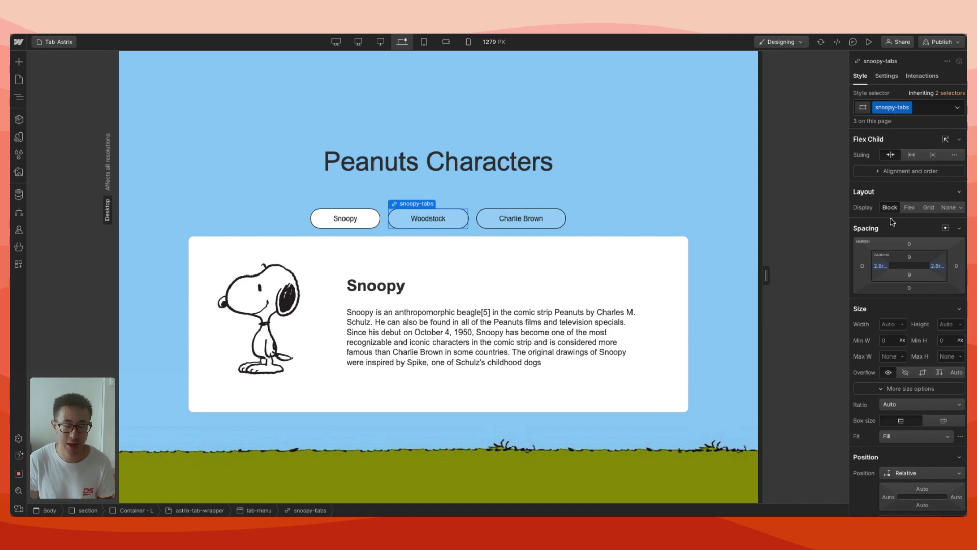
scroll(911, 326, down, 3)
scroll(939, 458, down, 12)
scroll(908, 481, down, 1)
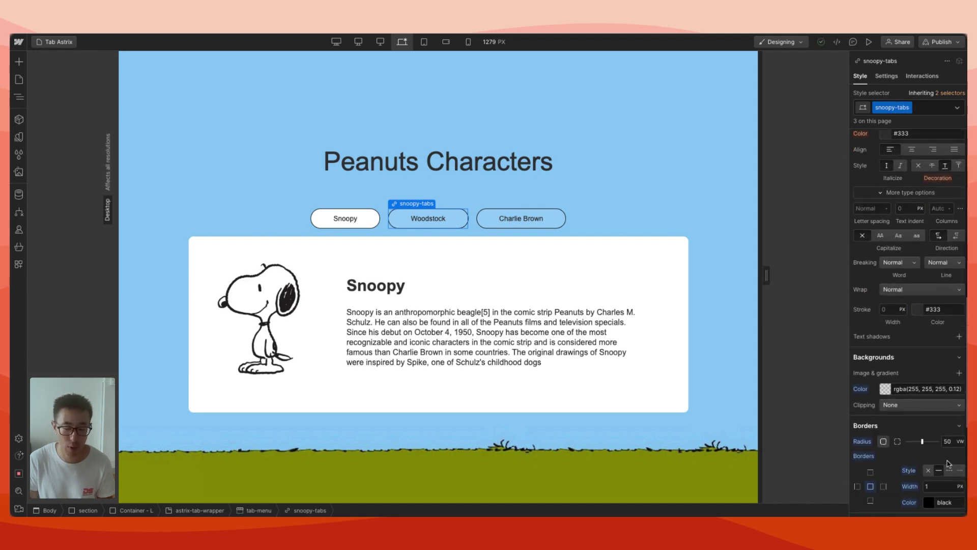
click(885, 390)
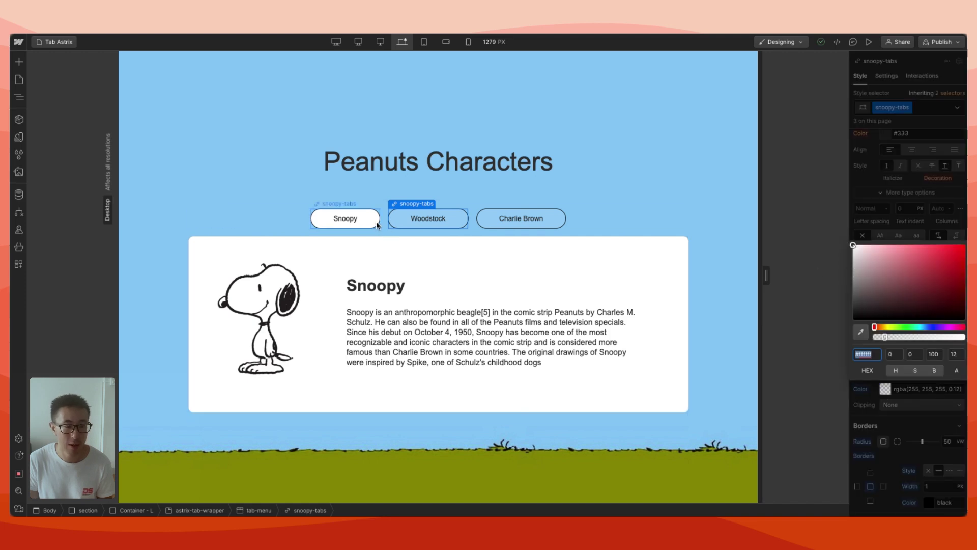
click(312, 220)
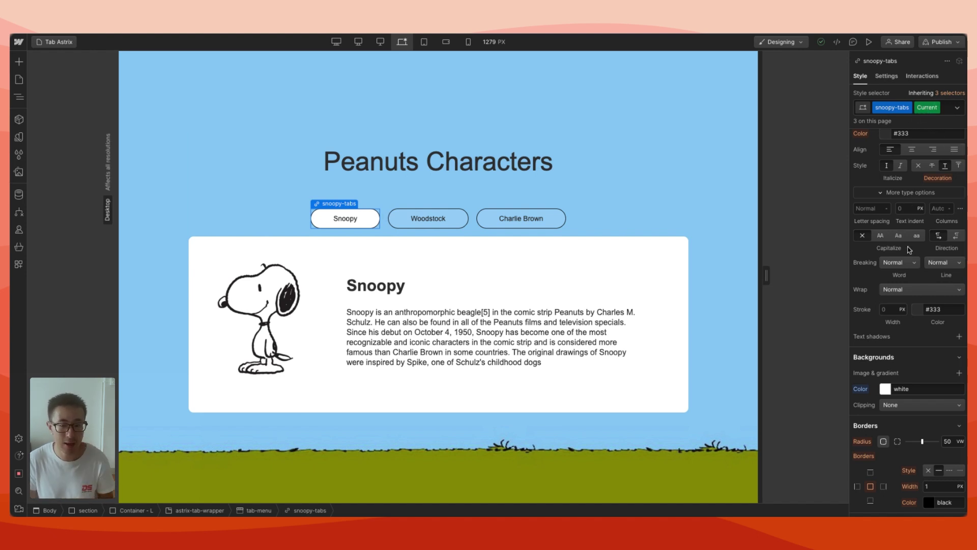
scroll(901, 229, down, 1)
scroll(883, 386, down, 2)
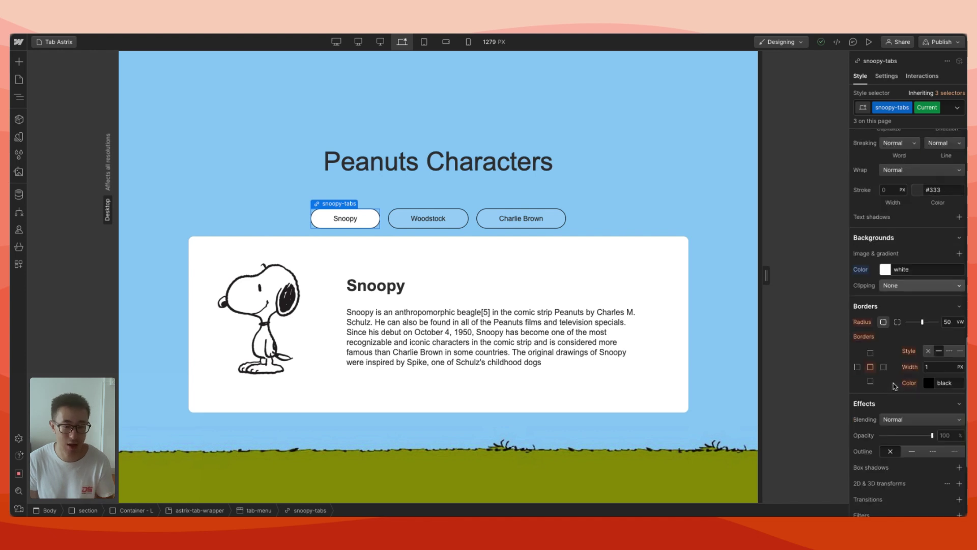
Preview the page and test switching between Woodstock, Charlie Brown and Snoopy.
click(869, 43)
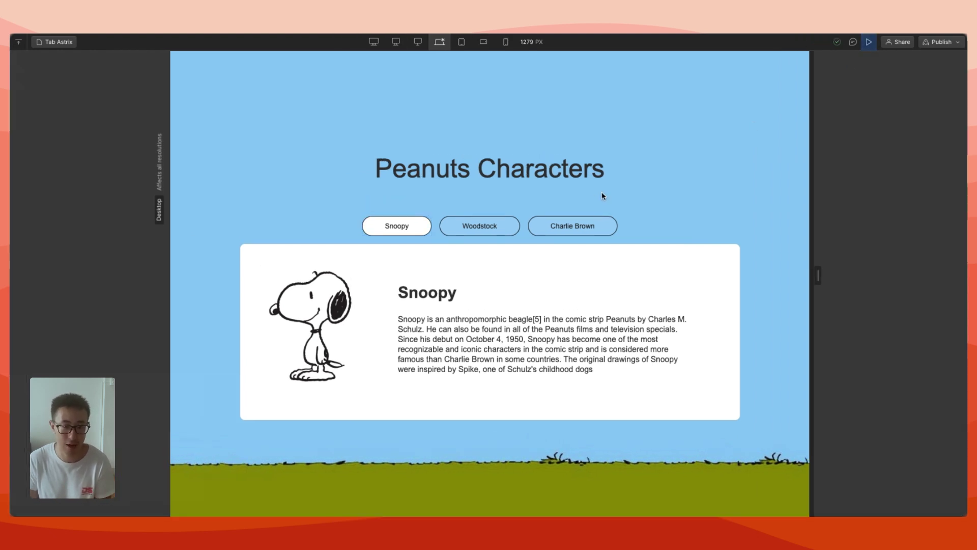
click(496, 231)
click(572, 232)
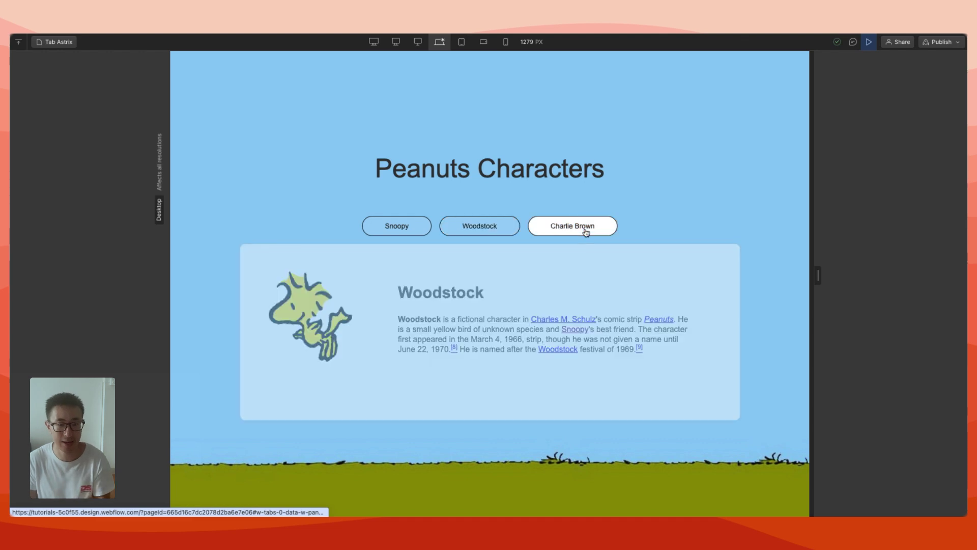
click(405, 233)
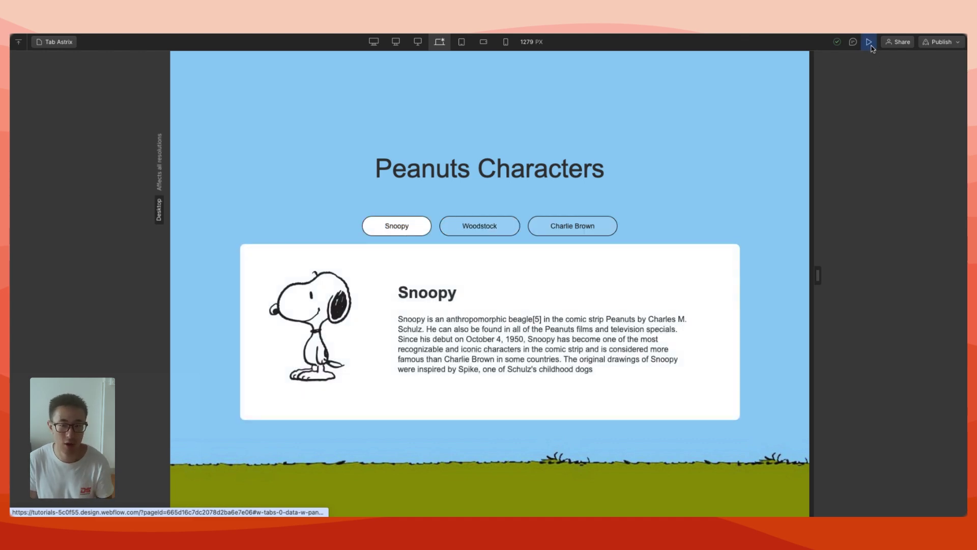
click(869, 43)
In tab-menu settings, make Woodstock the default active tab and choose Ease In easing.
click(472, 219)
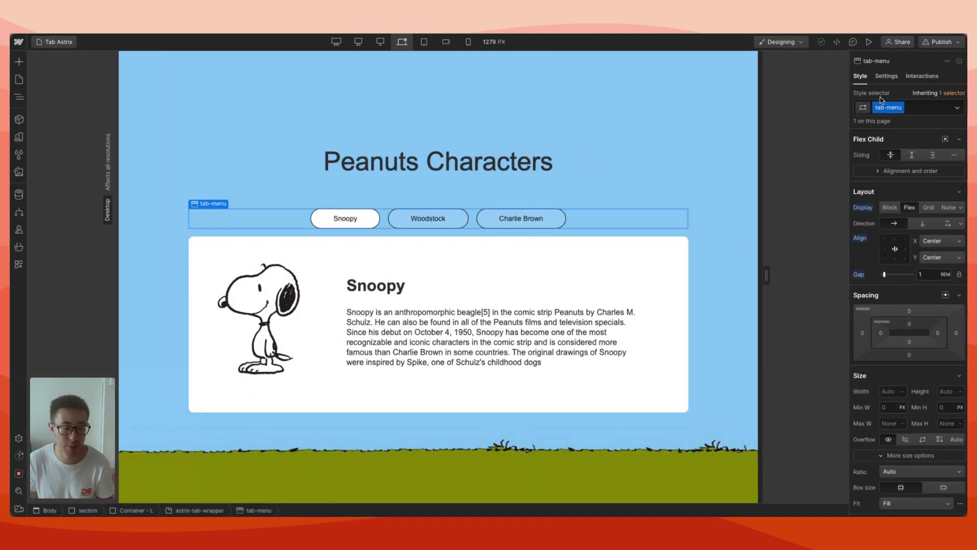
click(887, 76)
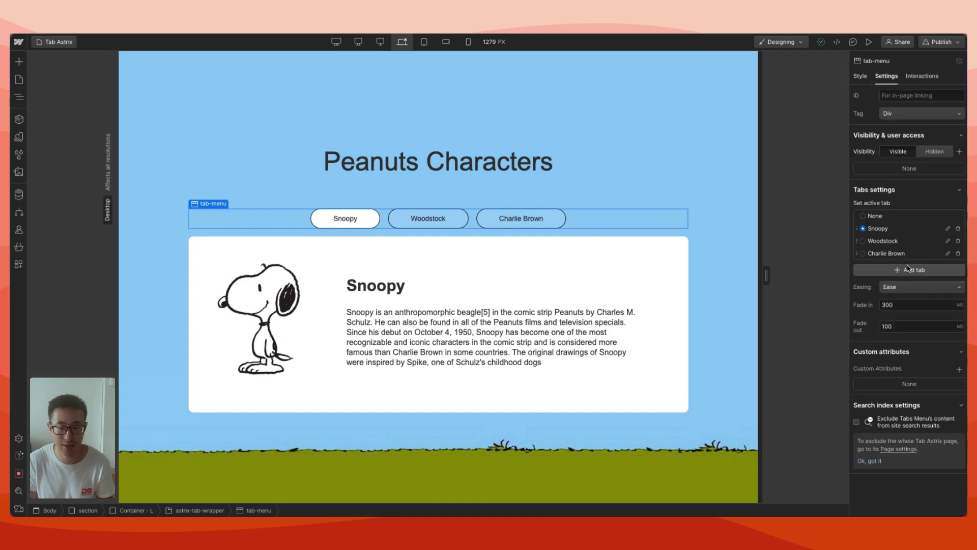
click(874, 242)
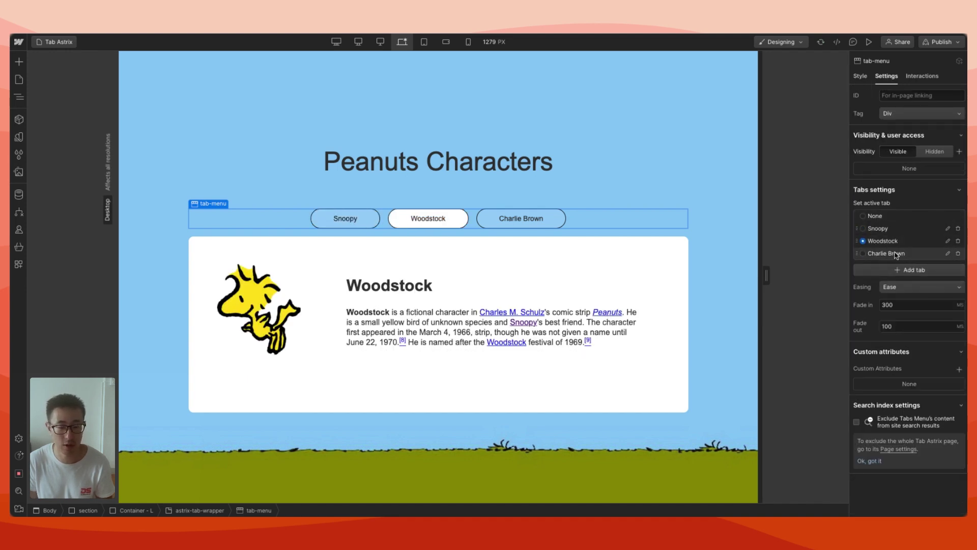
click(875, 215)
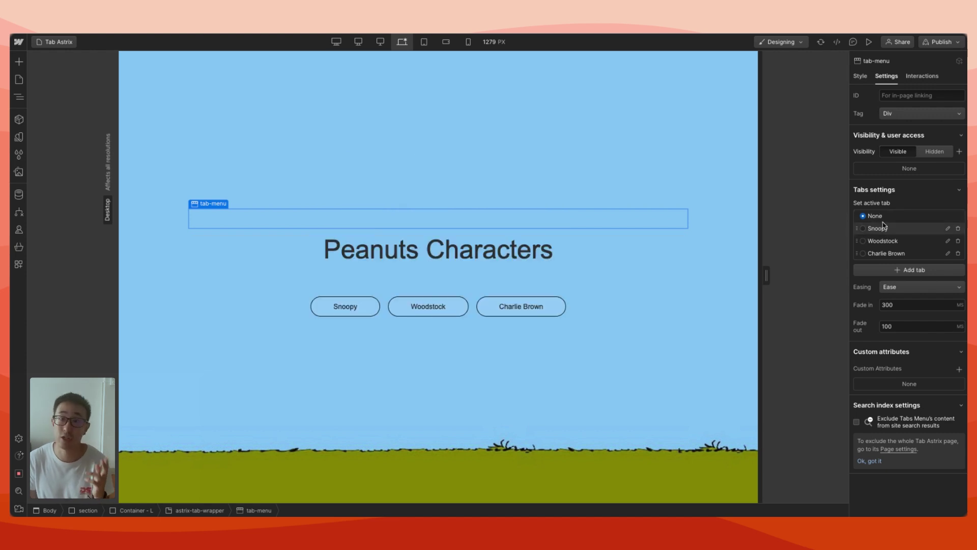
click(881, 241)
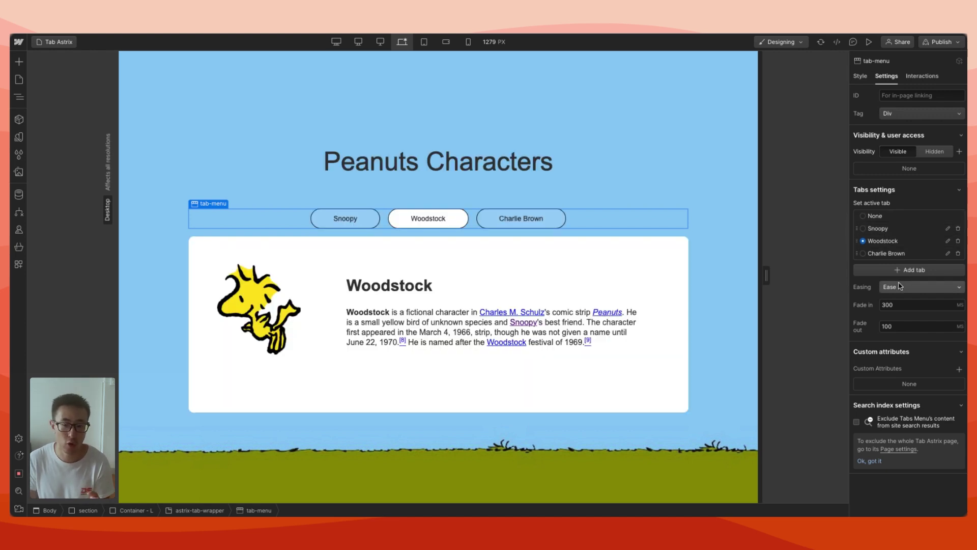
click(900, 287)
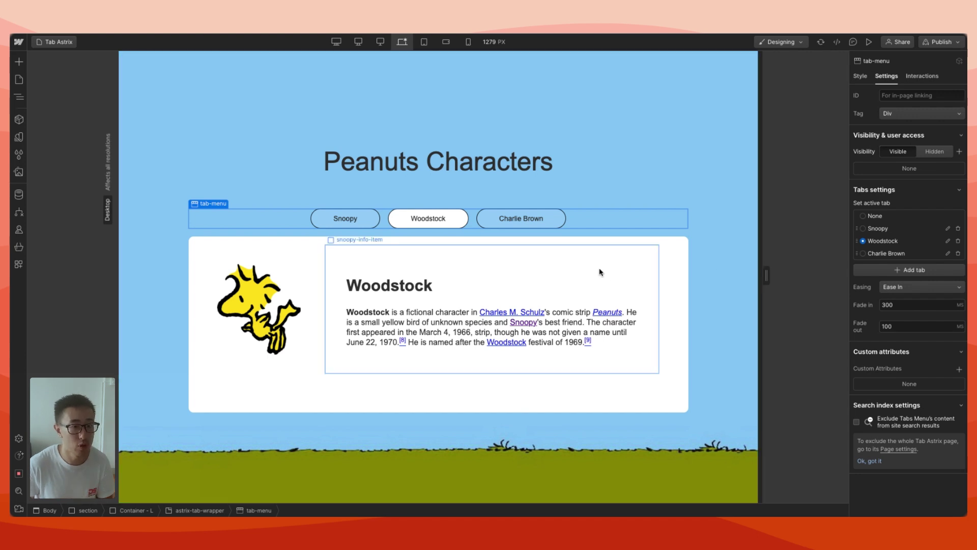
Drag the diamond SVG from Assets into the Snoopy tab link.
click(453, 224)
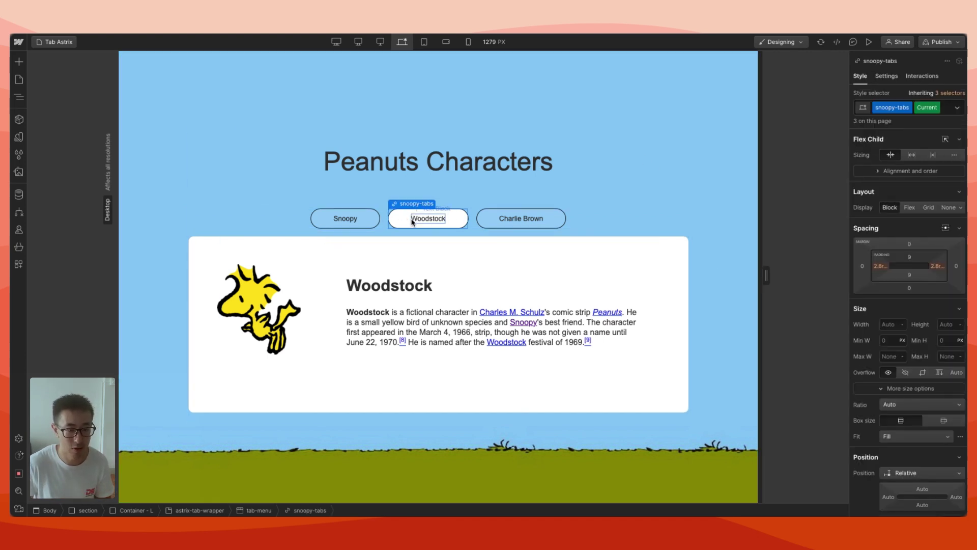
click(351, 221)
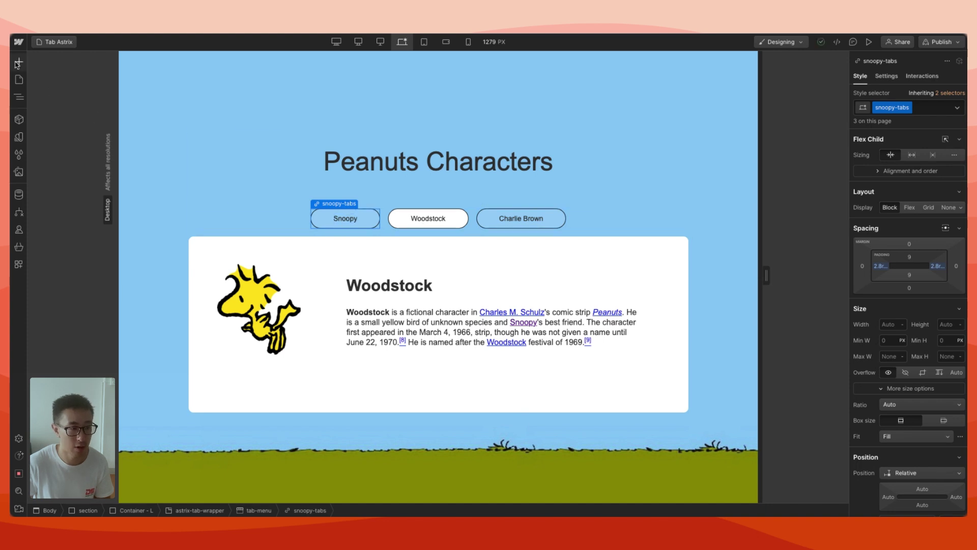
click(19, 172)
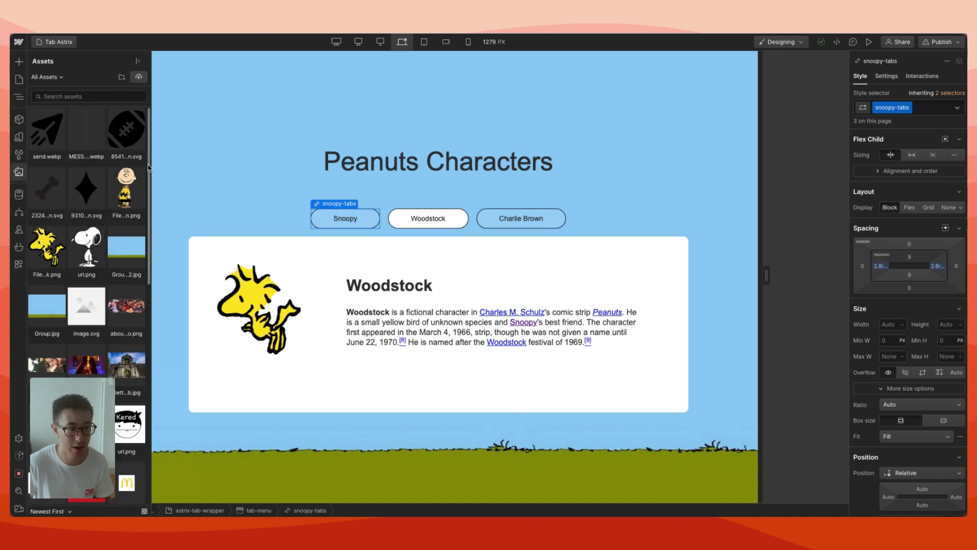
drag(86, 196, 350, 227)
click(351, 227)
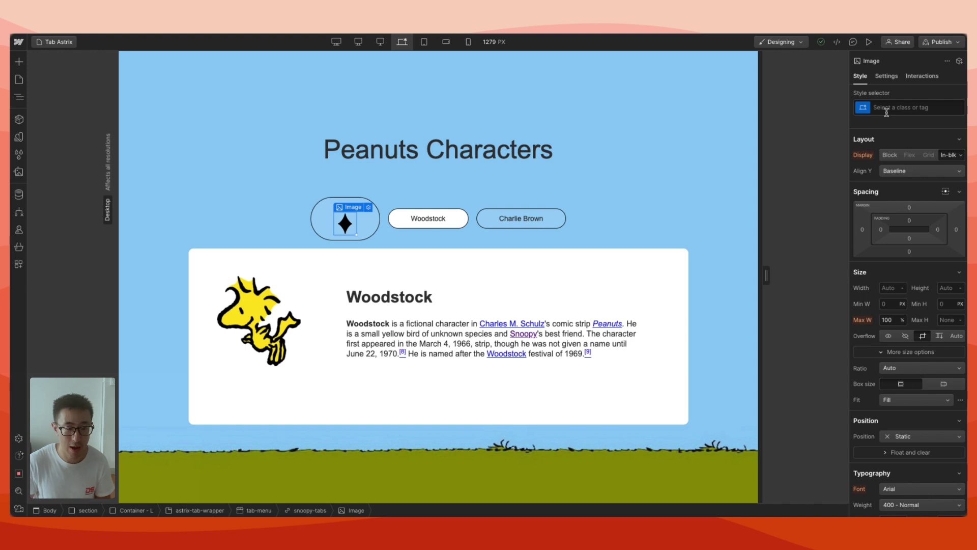
Select the tab-menu wrapper and bring up the Navigator.
click(496, 228)
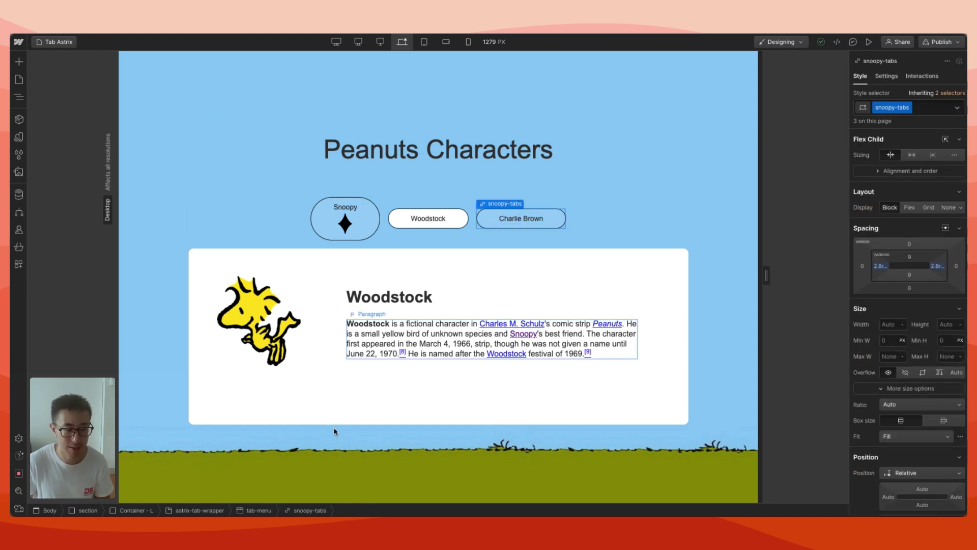
click(259, 510)
key(z)
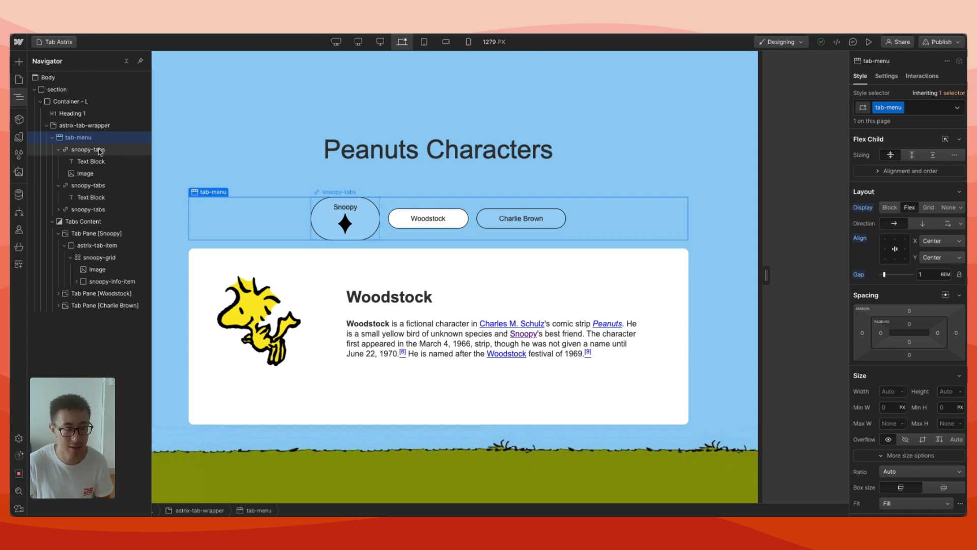
Lay out the Snoopy tab's label and icon in a centred row.
click(99, 150)
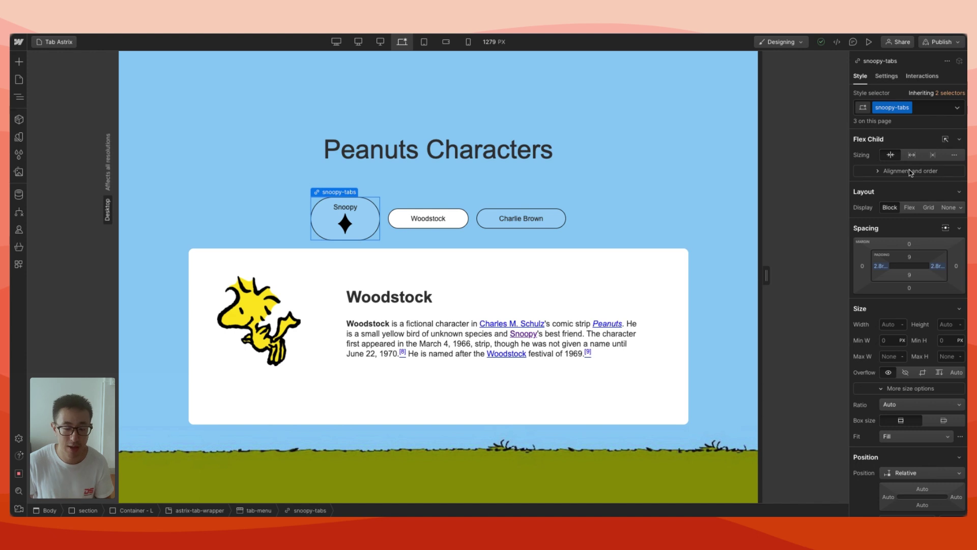
click(909, 208)
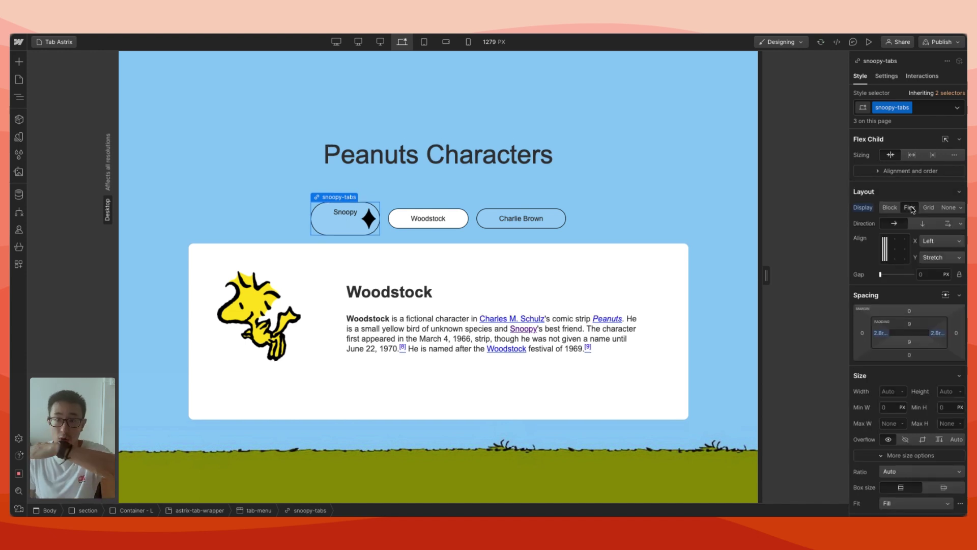
click(893, 249)
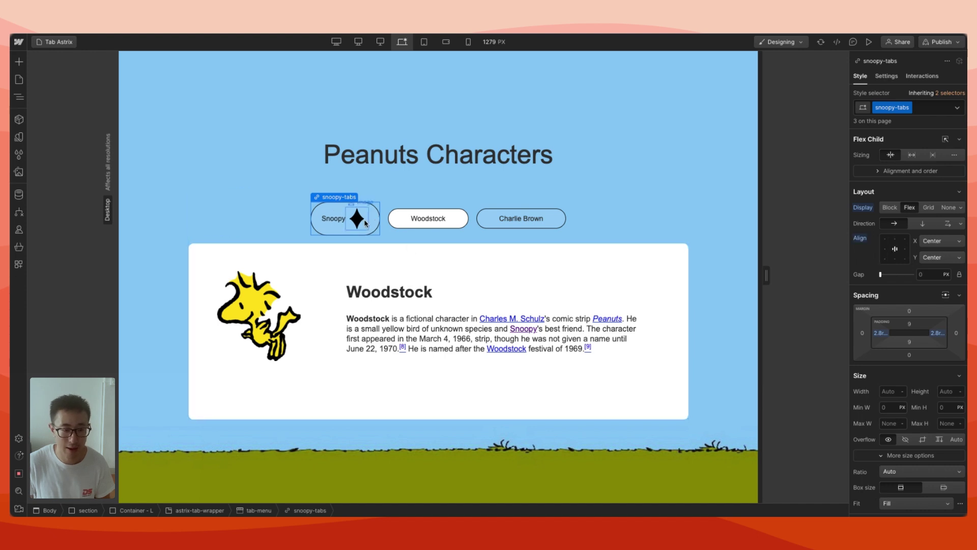
Give the diamond icon the class tab-icon-new with a 1.5 rem height.
click(362, 221)
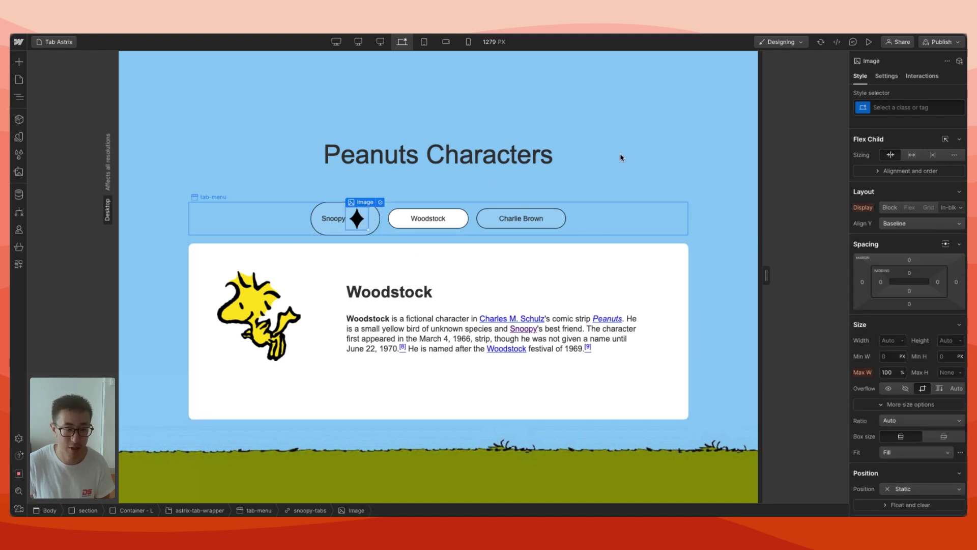
click(888, 107)
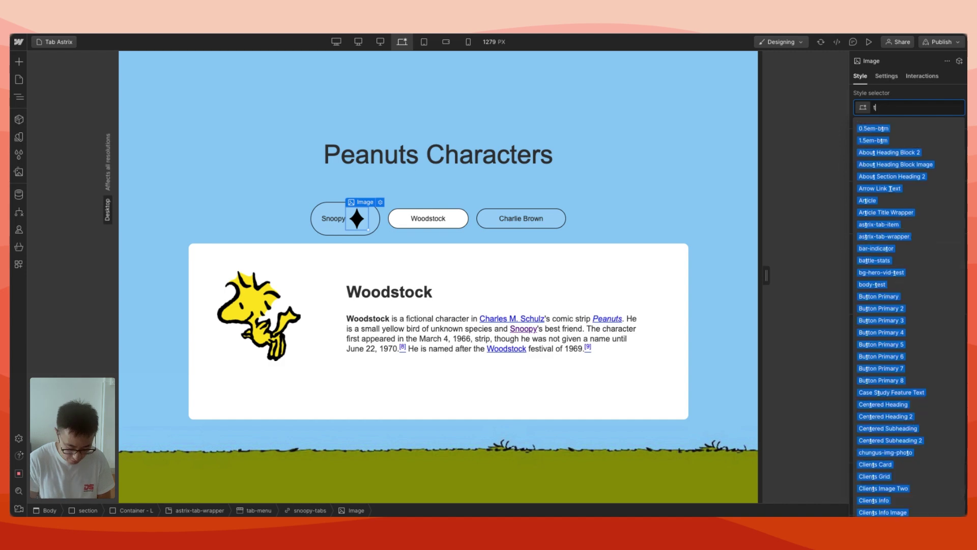
text(tab-icon)
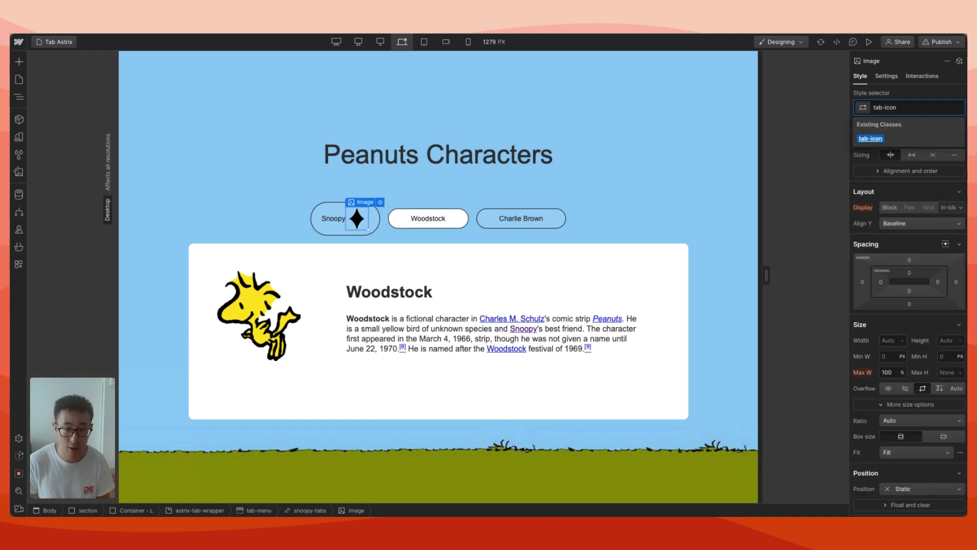
text(-new)
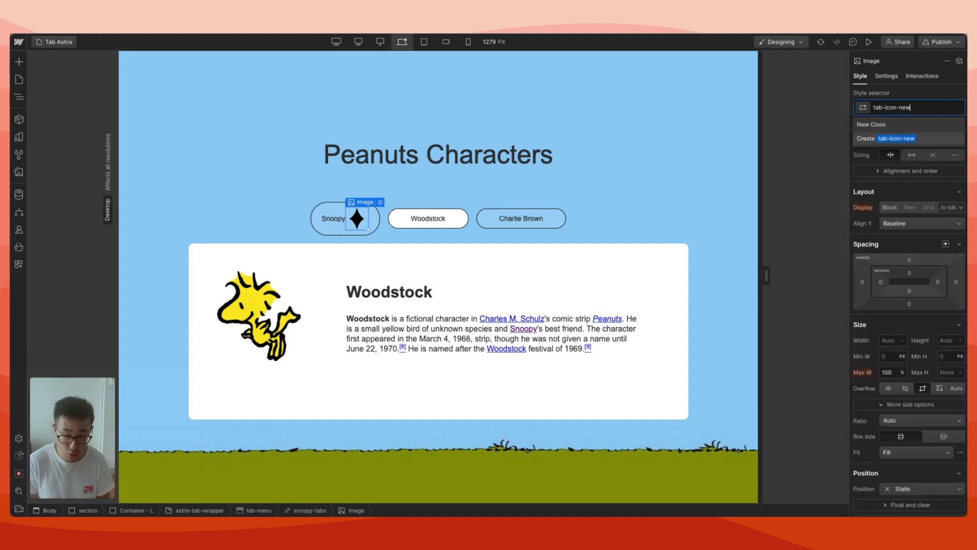
key(Return)
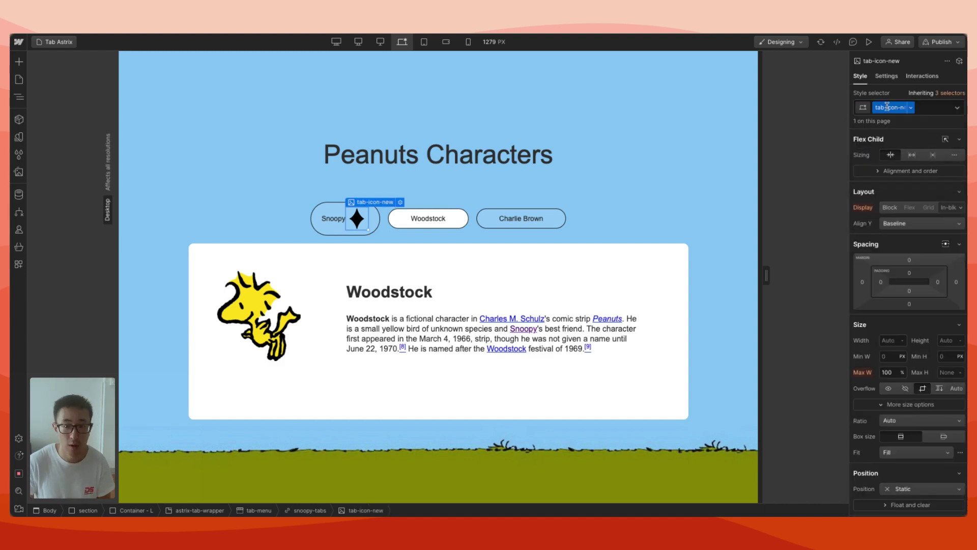
click(941, 340)
text(1.5)
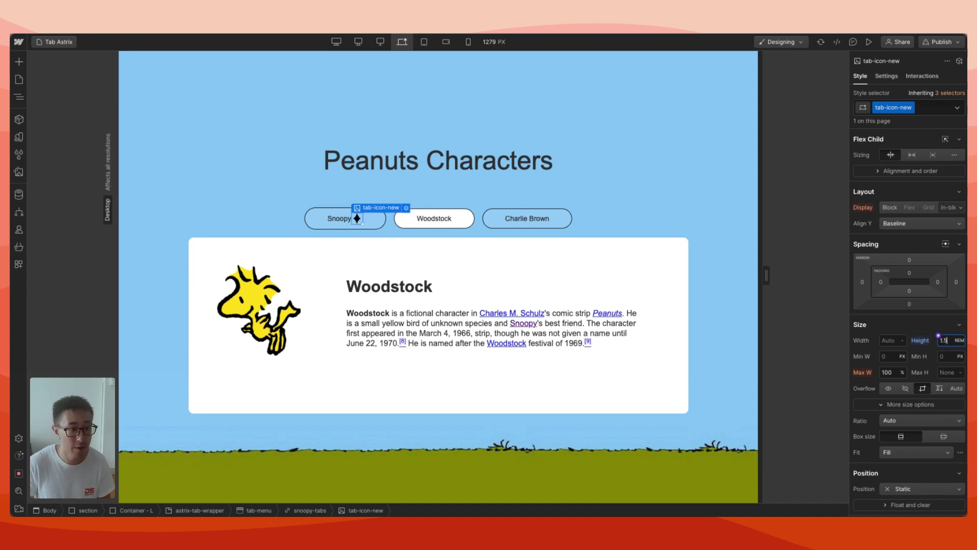
key(Return)
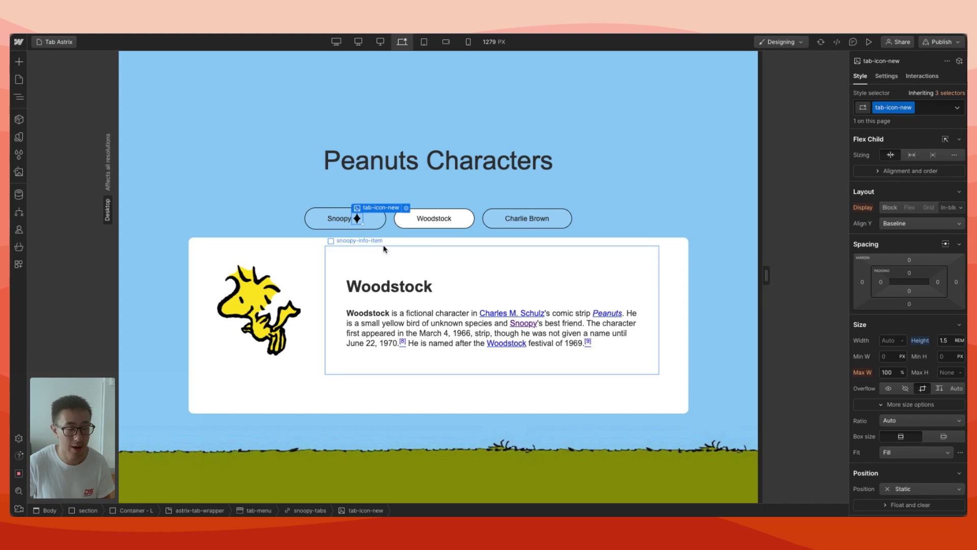
Move the Snoopy icon before its label and give it 0.3rem right padding.
key(z)
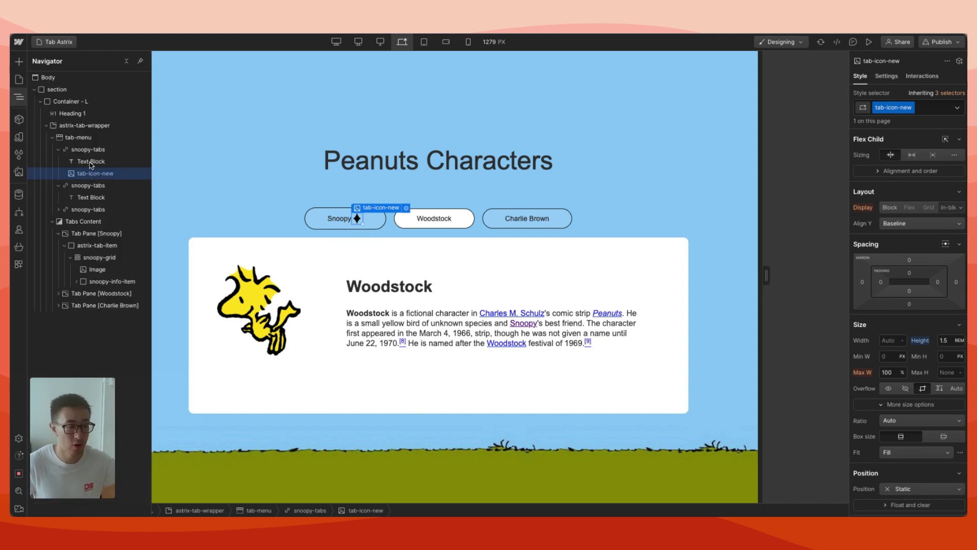
drag(90, 176, 91, 156)
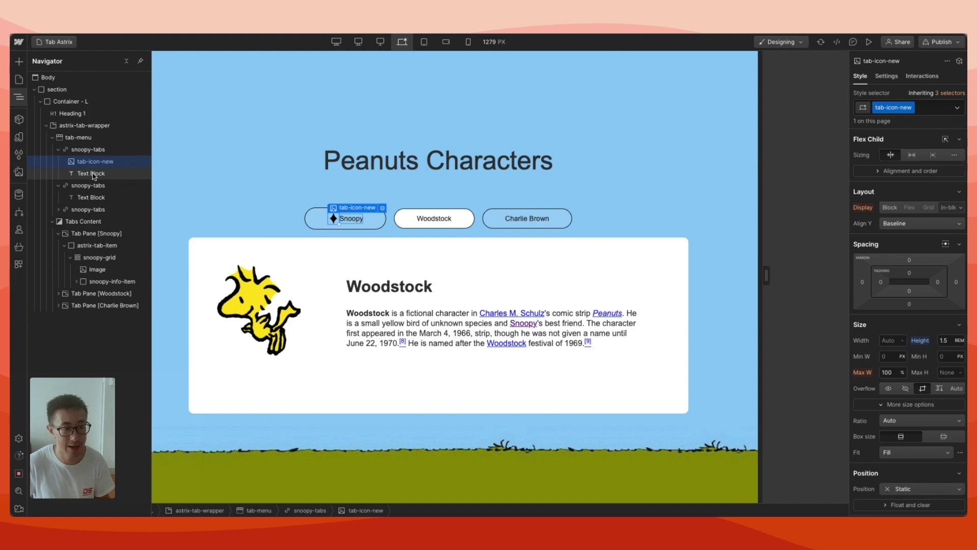
click(316, 228)
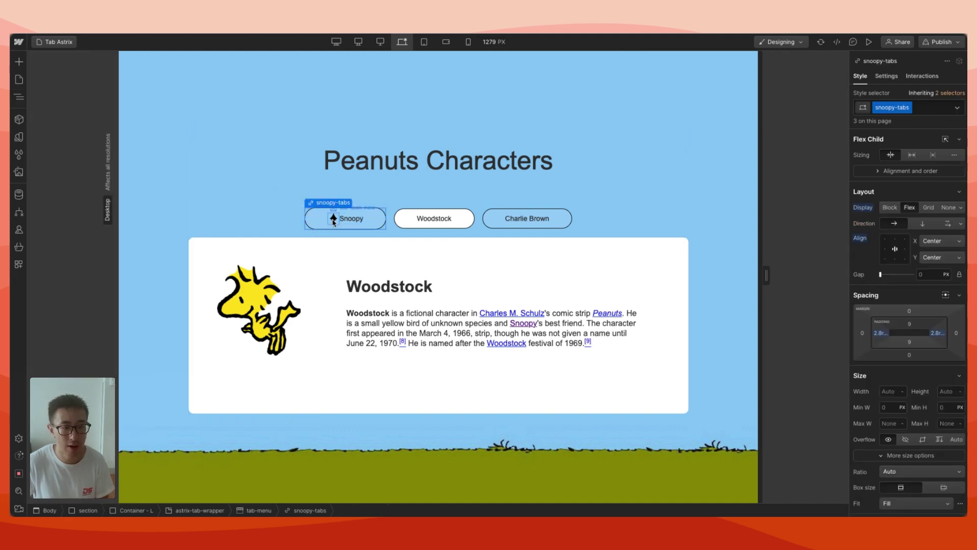
click(957, 282)
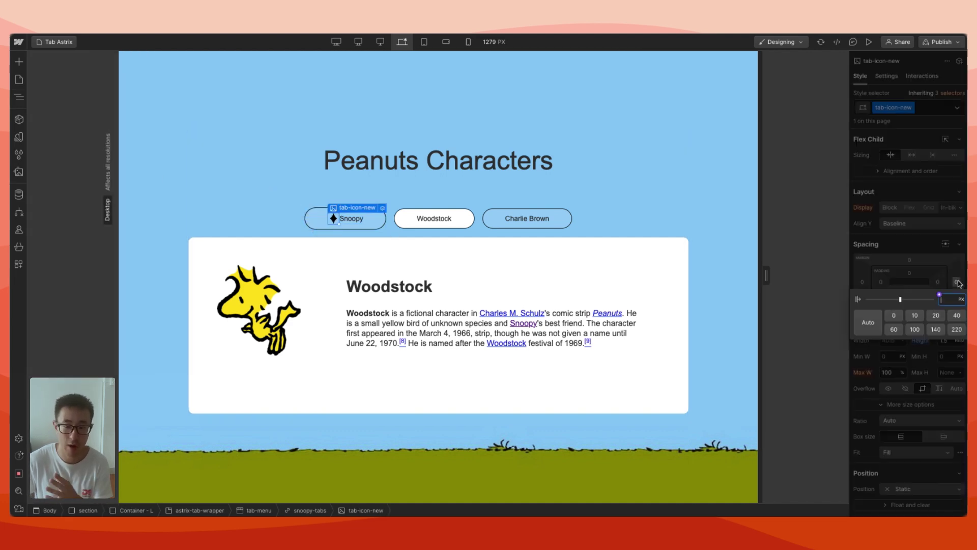
text(.3rem)
key(Return)
Place the diamond icons before the Woodstock and Charlie Brown labels.
click(578, 138)
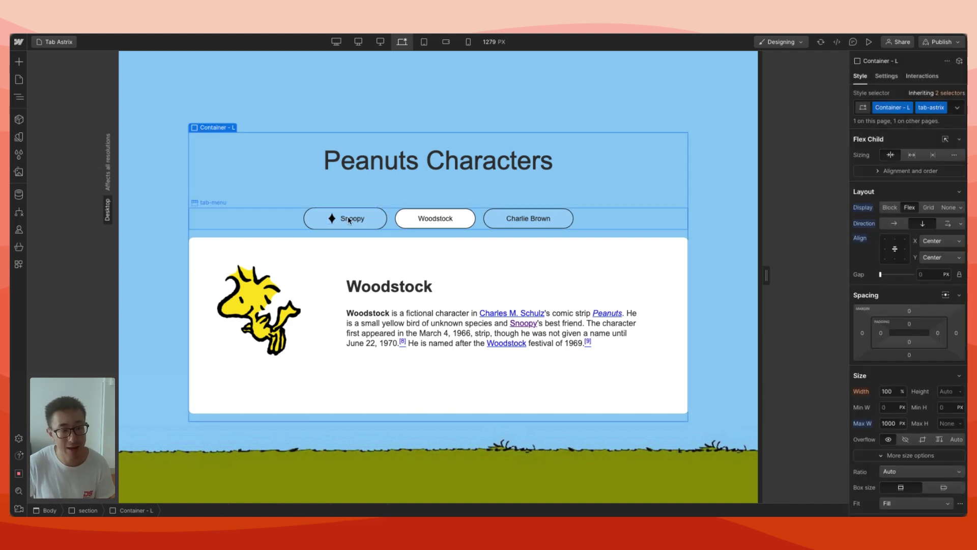
click(332, 219)
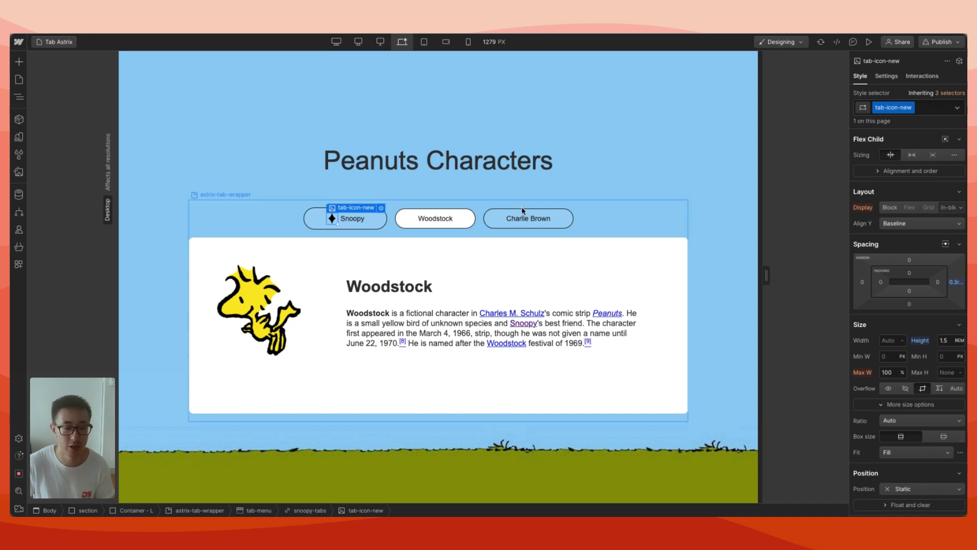
click(416, 223)
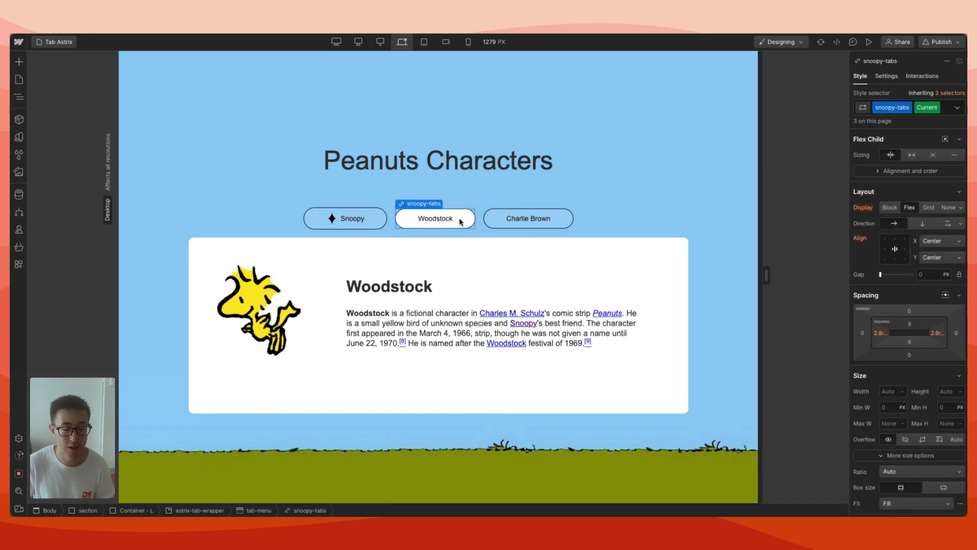
click(523, 223)
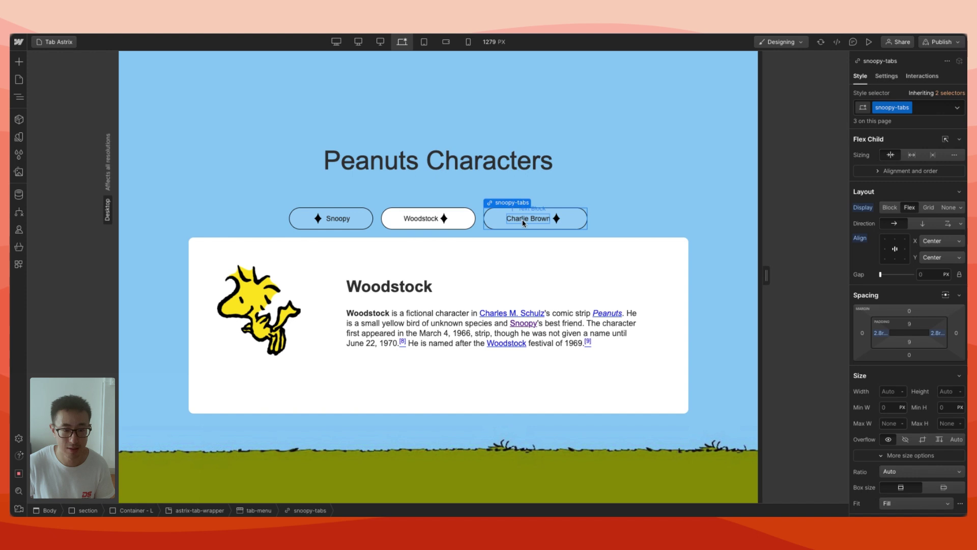
click(555, 220)
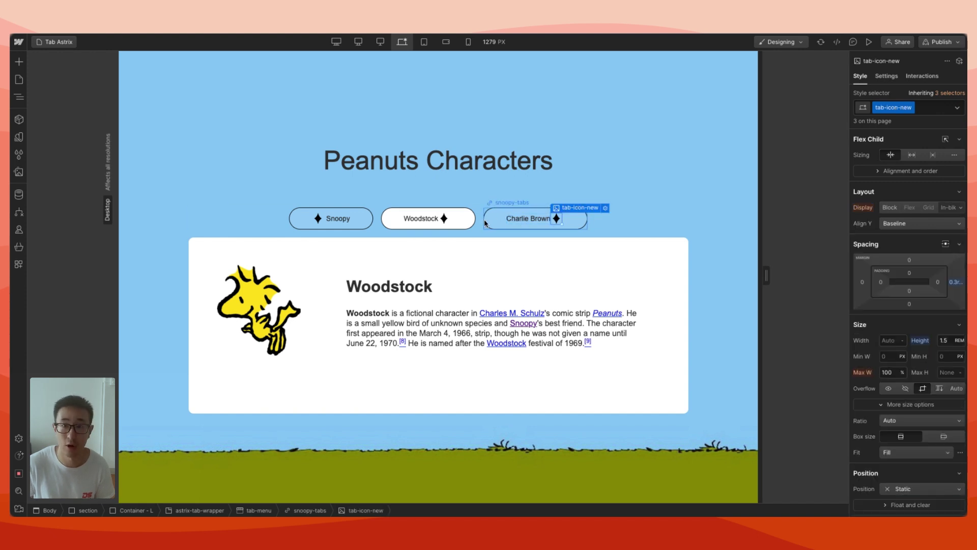
key(z)
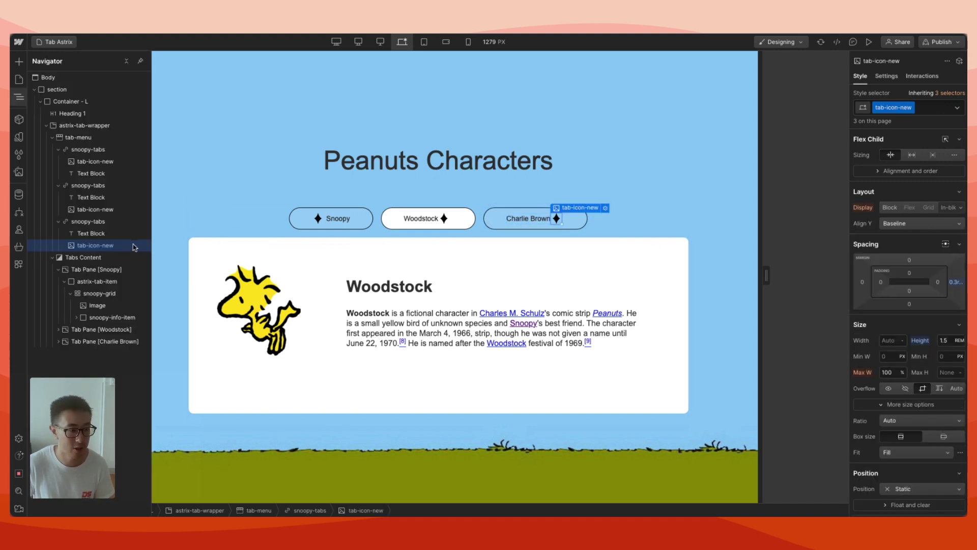
drag(127, 230, 99, 193)
click(476, 173)
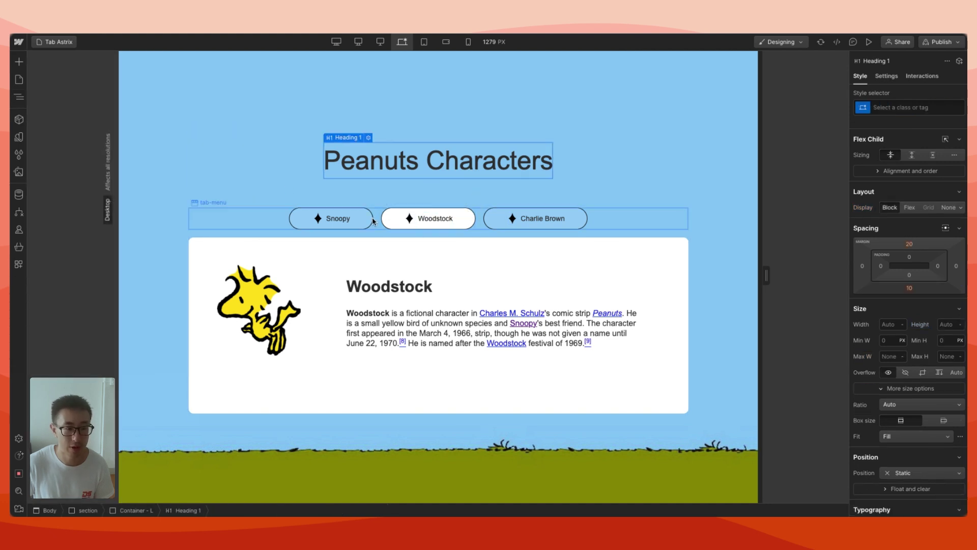
click(662, 219)
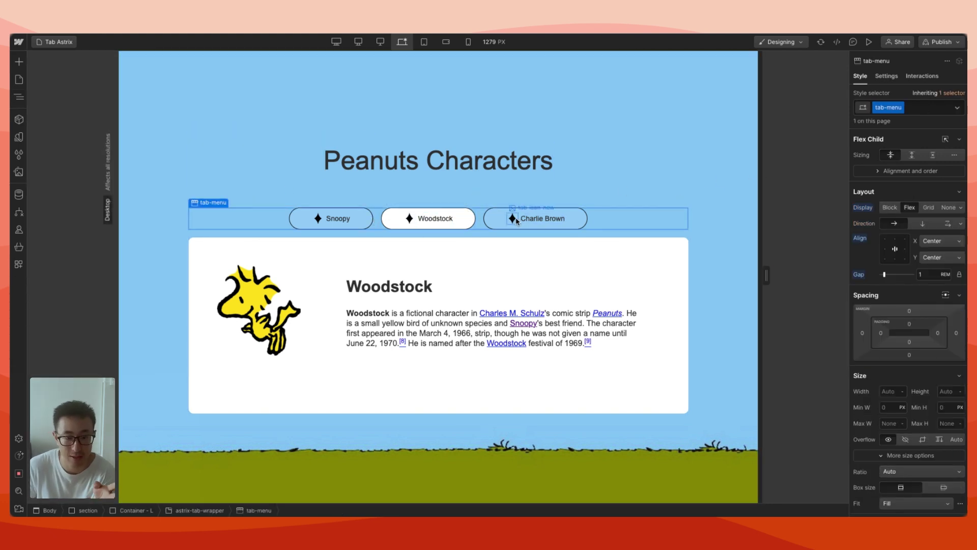
click(868, 42)
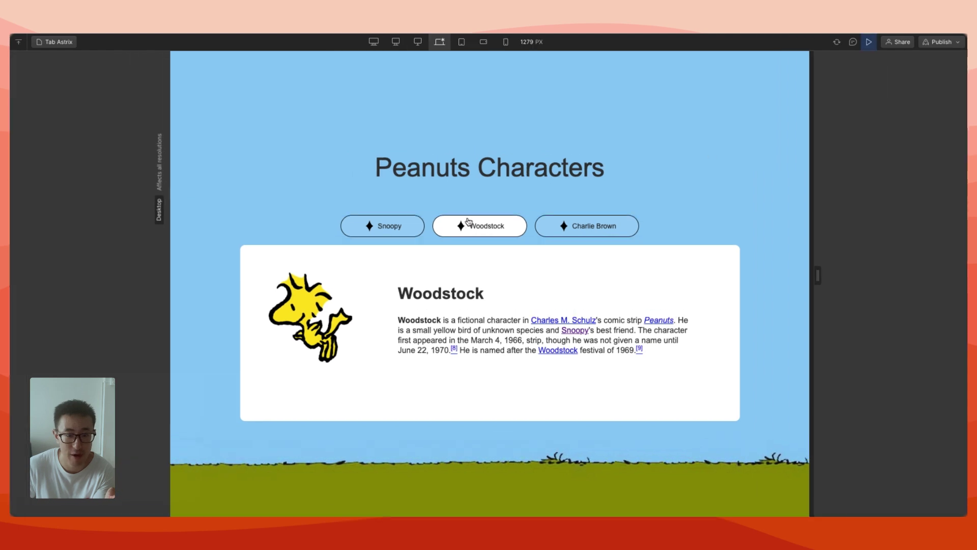
click(391, 229)
click(490, 226)
click(591, 227)
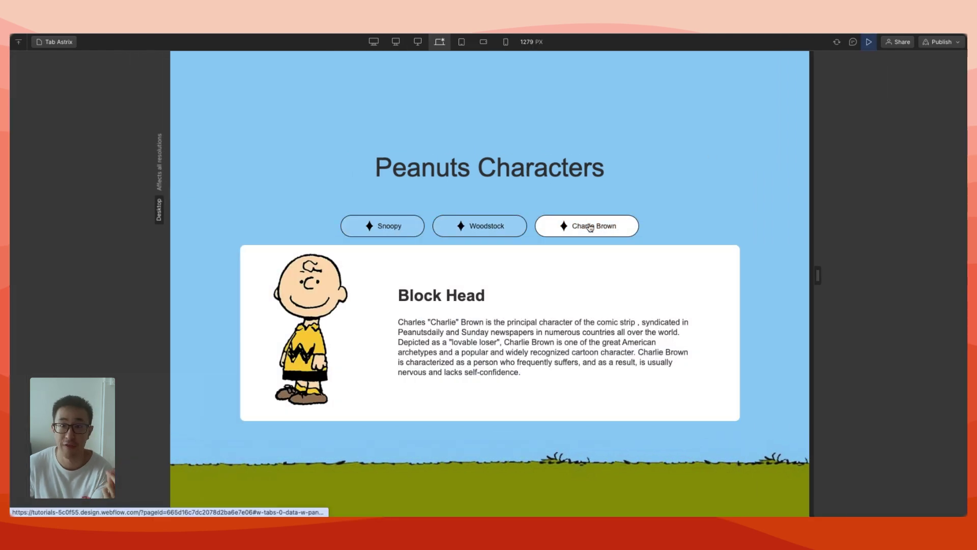
click(443, 230)
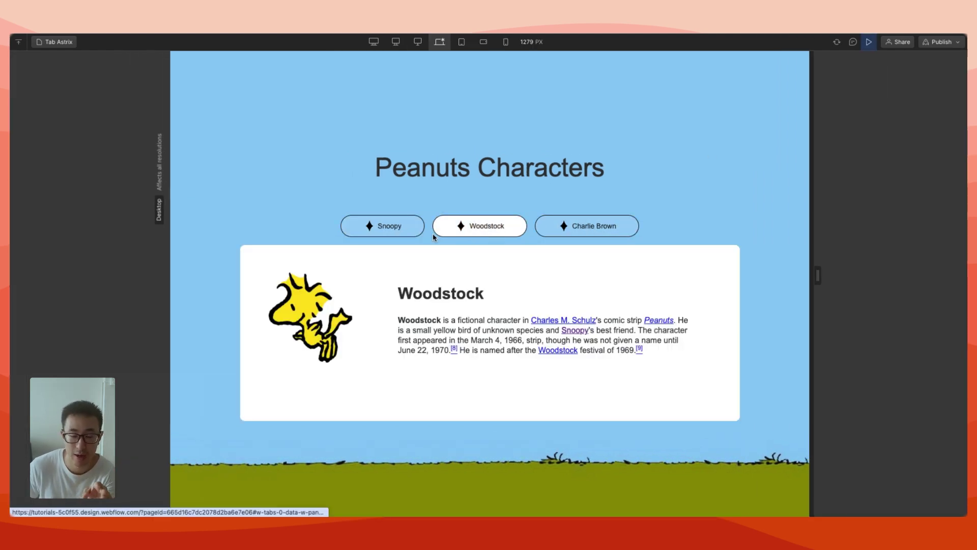
click(395, 231)
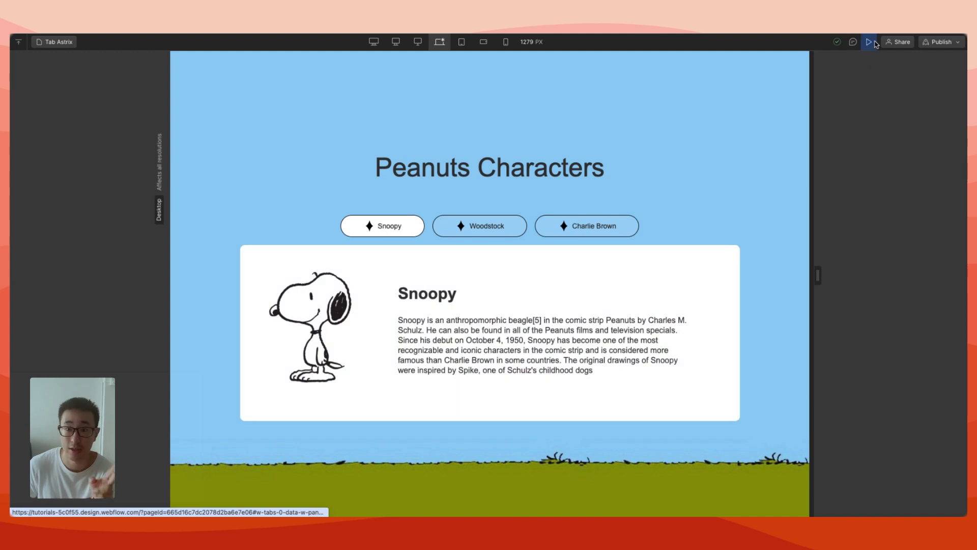
click(867, 41)
click(478, 221)
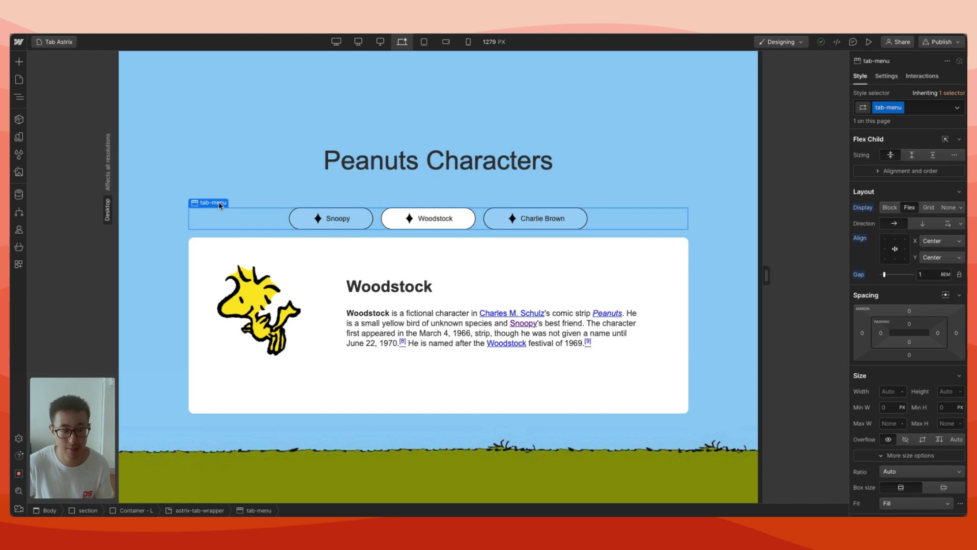
Select the Charlie Brown tab link and show its element trigger types, including Tab change.
key(z)
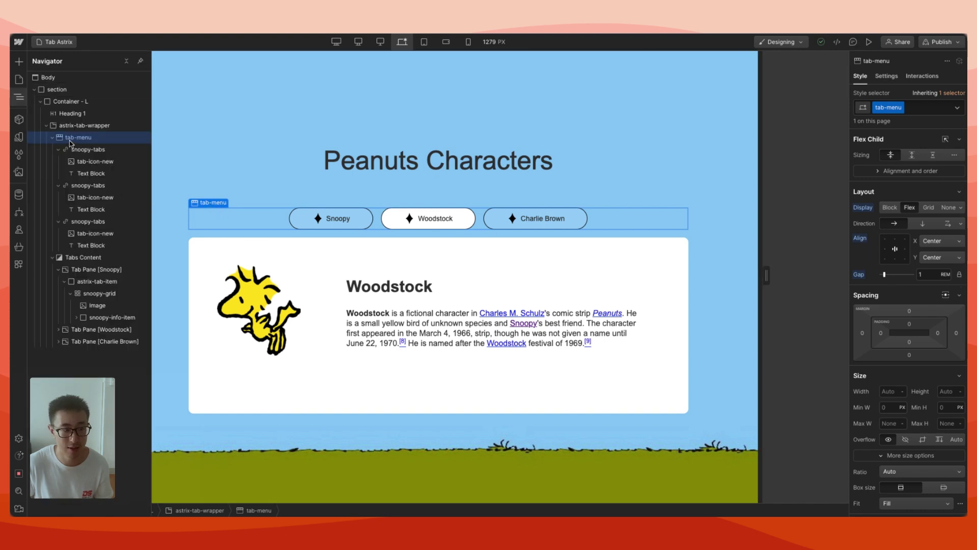
click(885, 78)
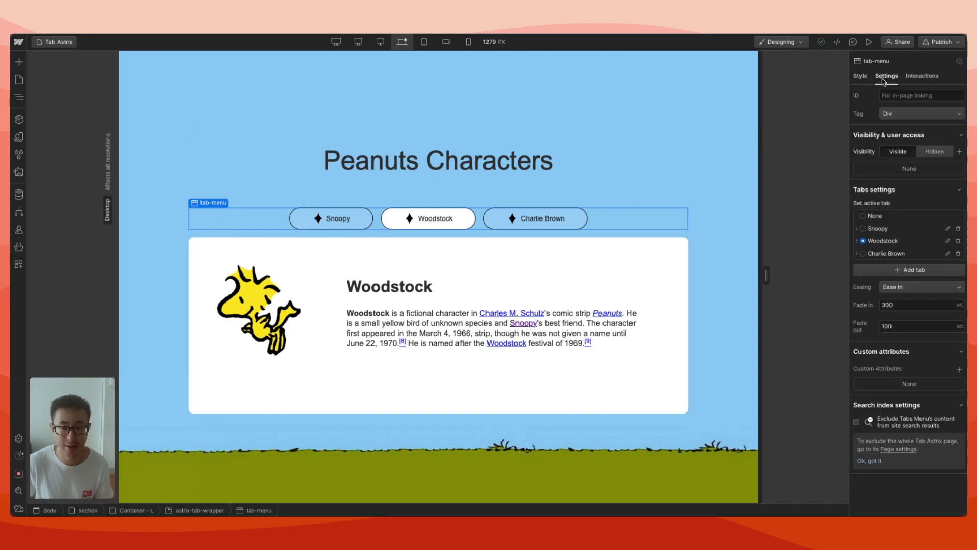
click(925, 76)
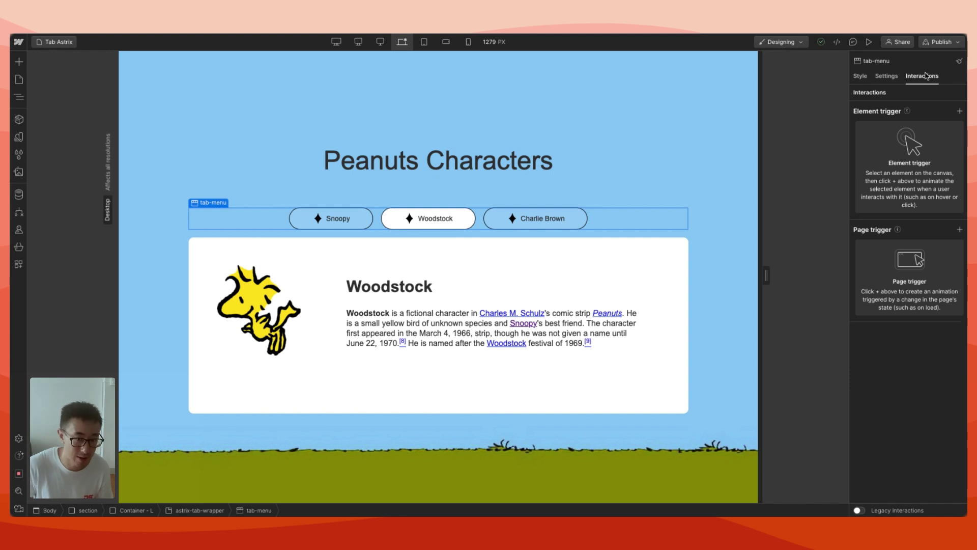
click(959, 111)
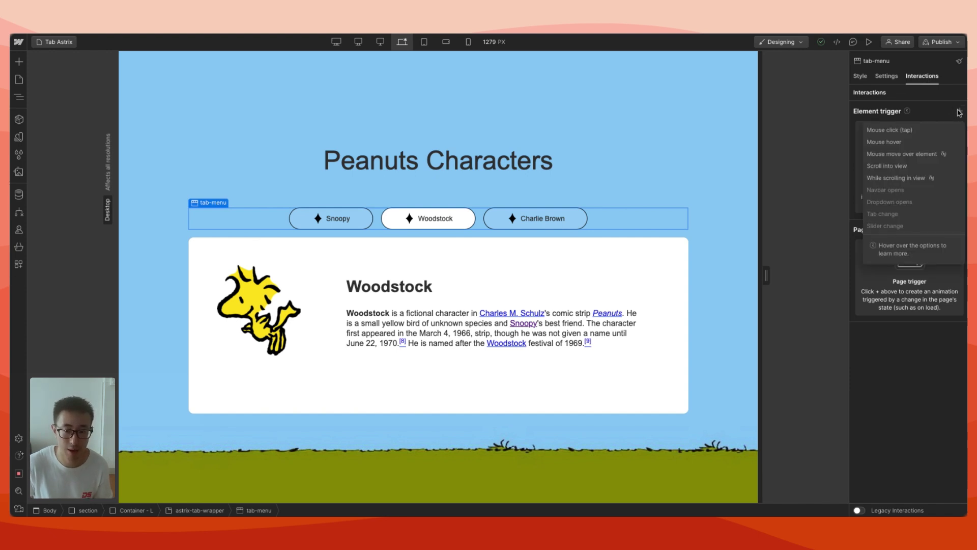
click(499, 225)
click(488, 215)
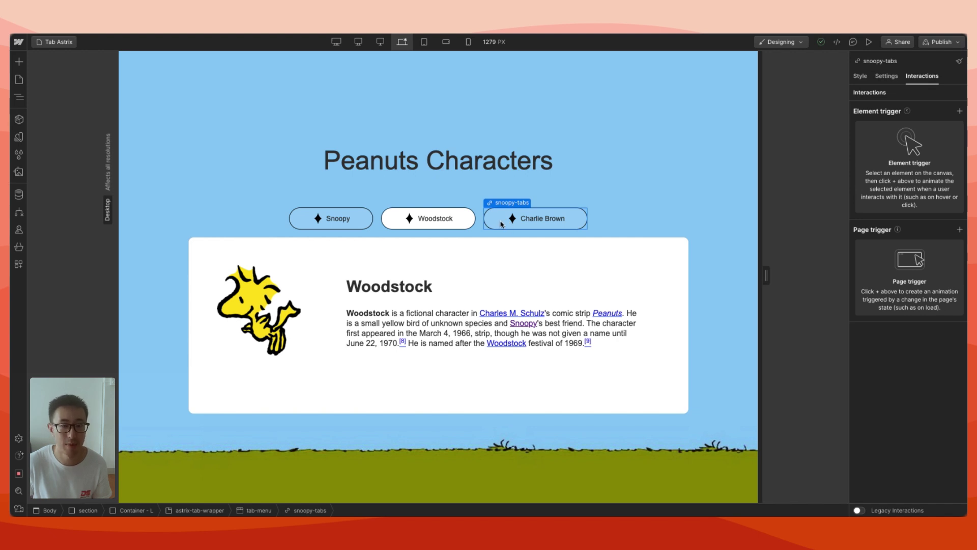
click(959, 112)
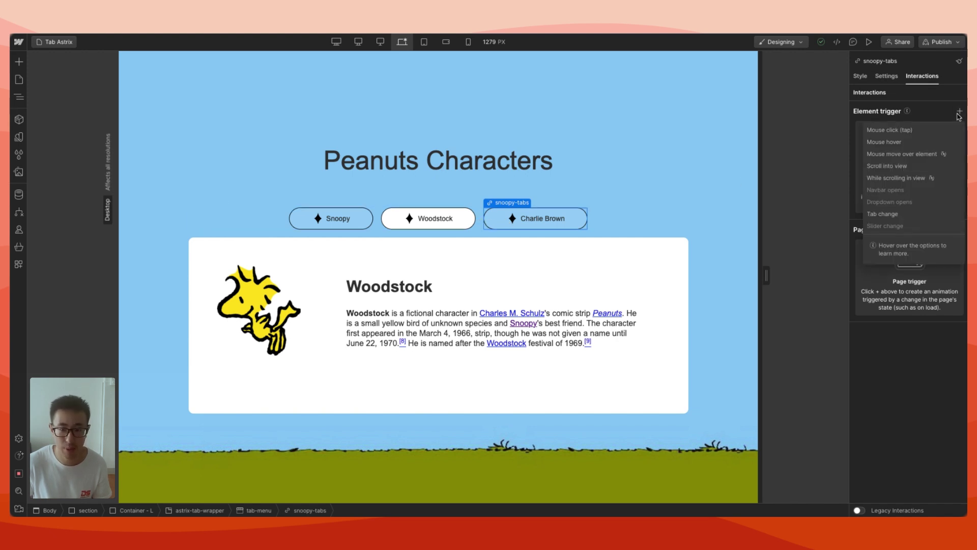
Add a Tab change trigger that starts a new animation named Icon Tab IN when the tab becomes active.
click(900, 215)
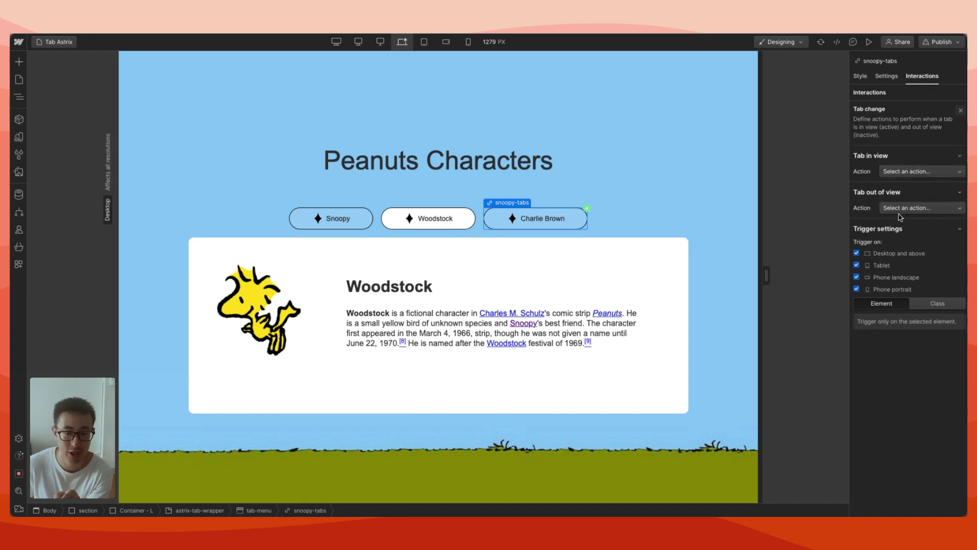
click(919, 172)
click(921, 196)
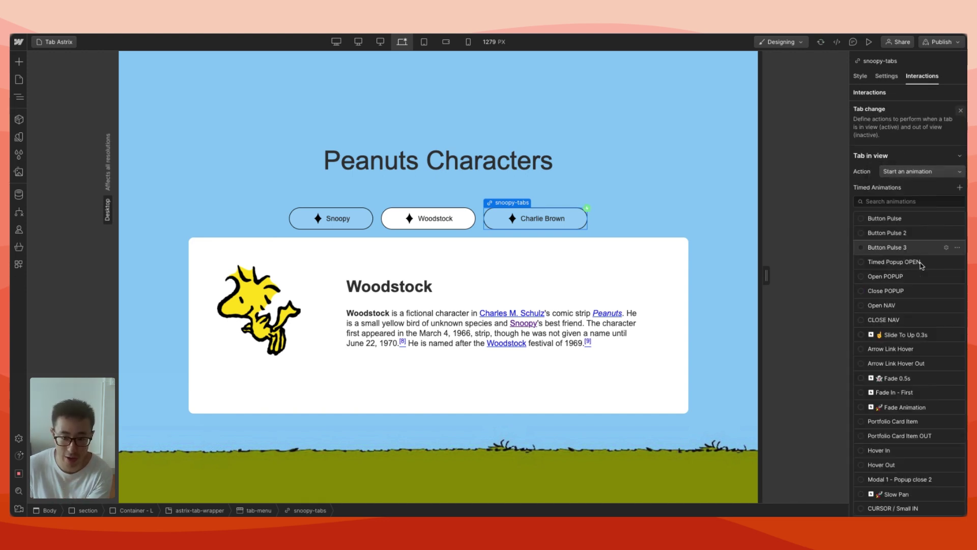
click(960, 188)
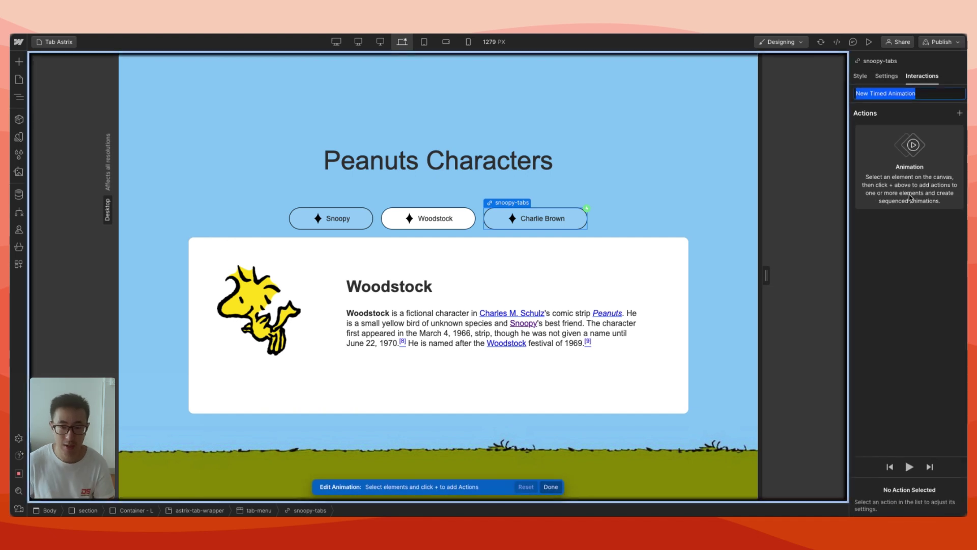
text(Id)
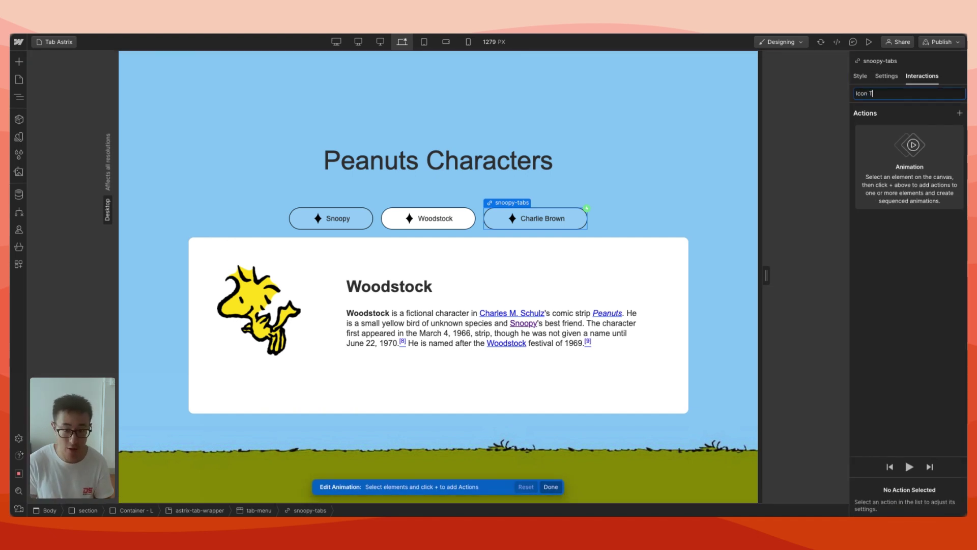
key(Return)
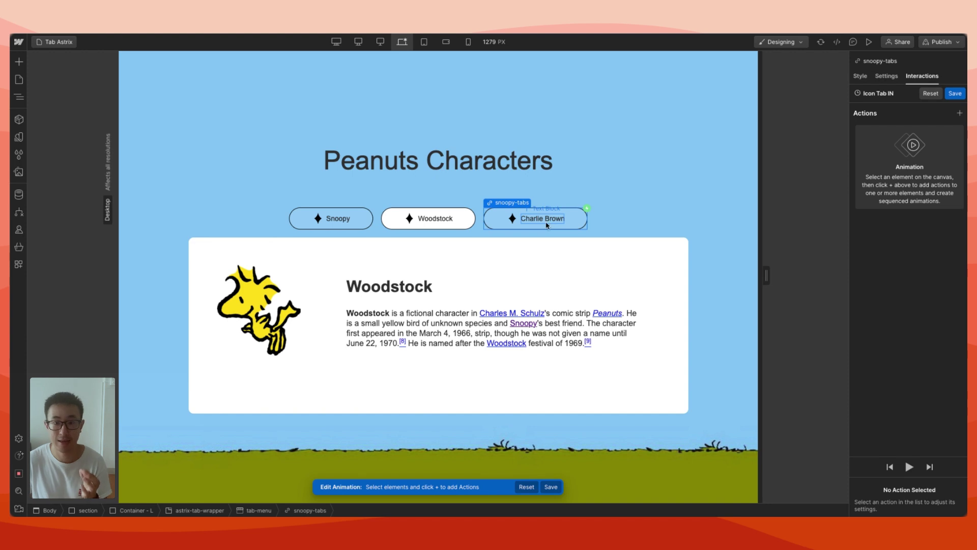
Add a Hide/Show action on the diamond icon, affecting only children with this class, and save.
click(512, 221)
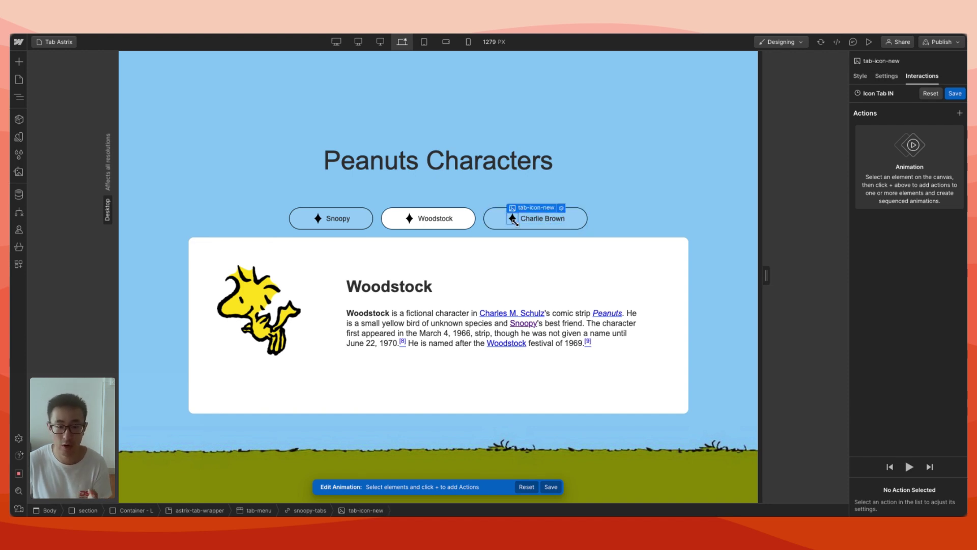
click(959, 113)
click(887, 323)
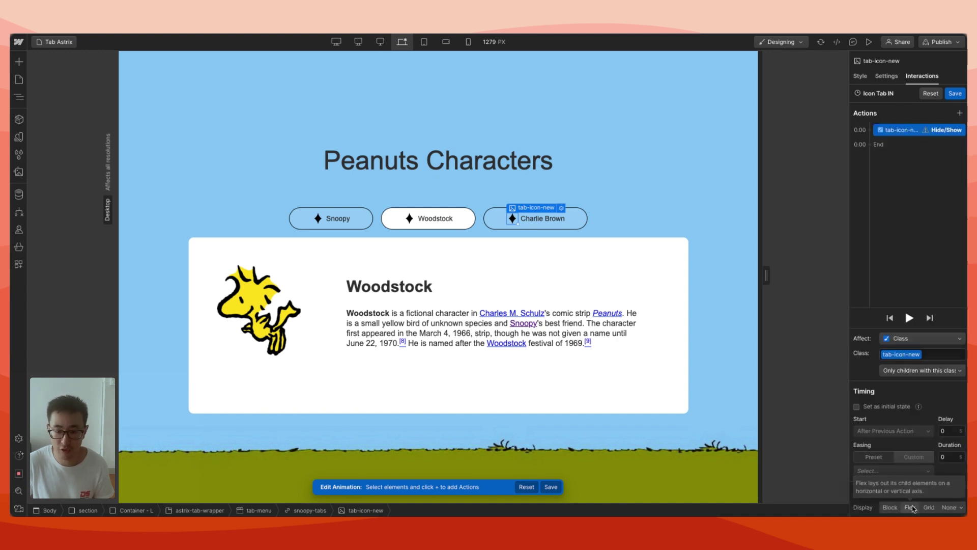
click(920, 371)
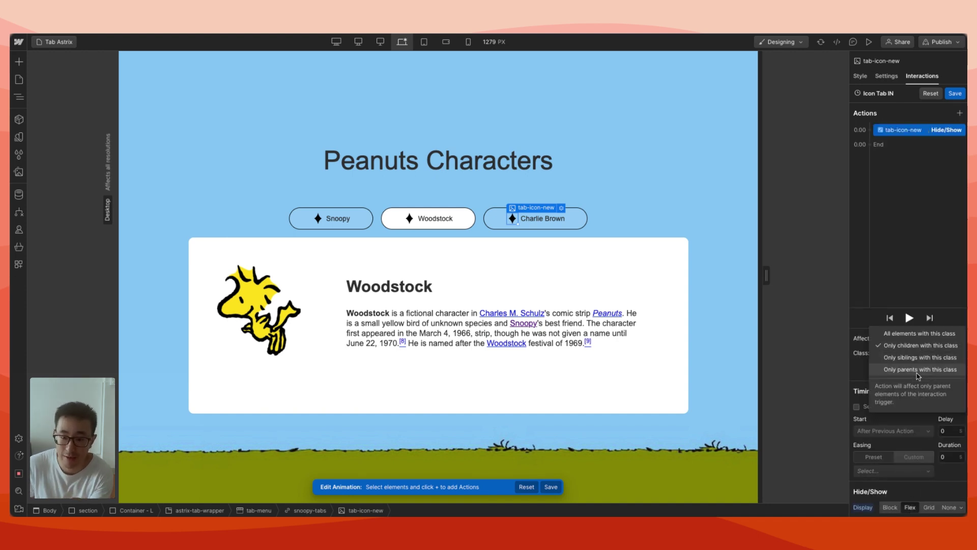
click(909, 345)
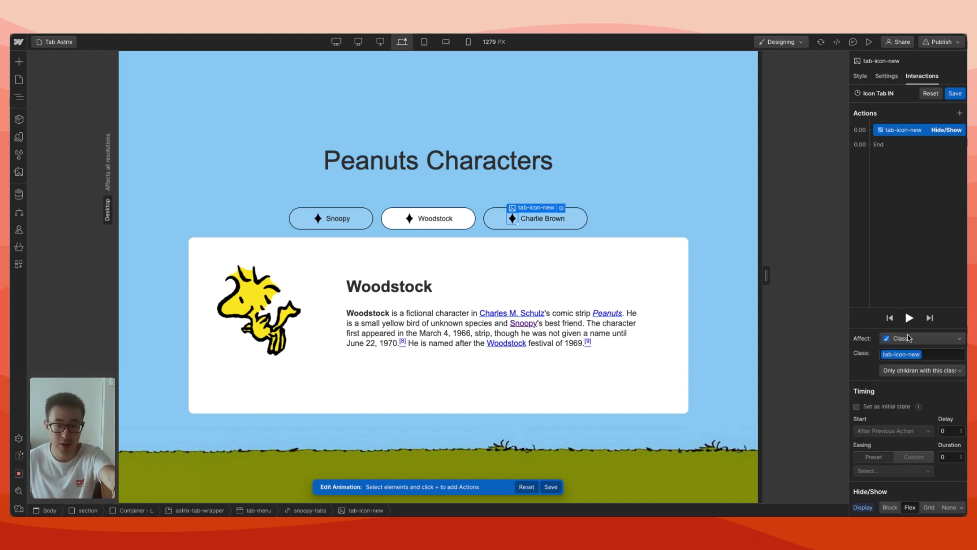
click(914, 372)
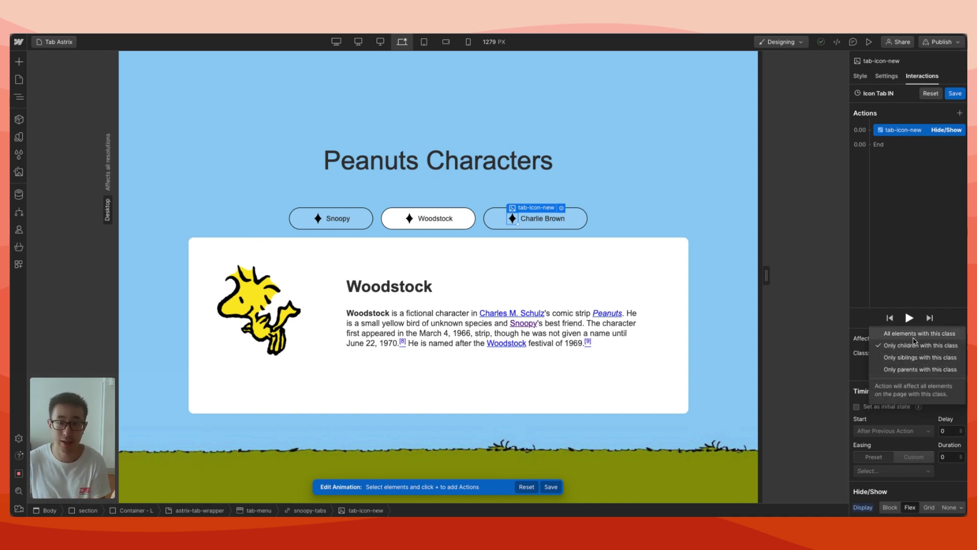
click(915, 277)
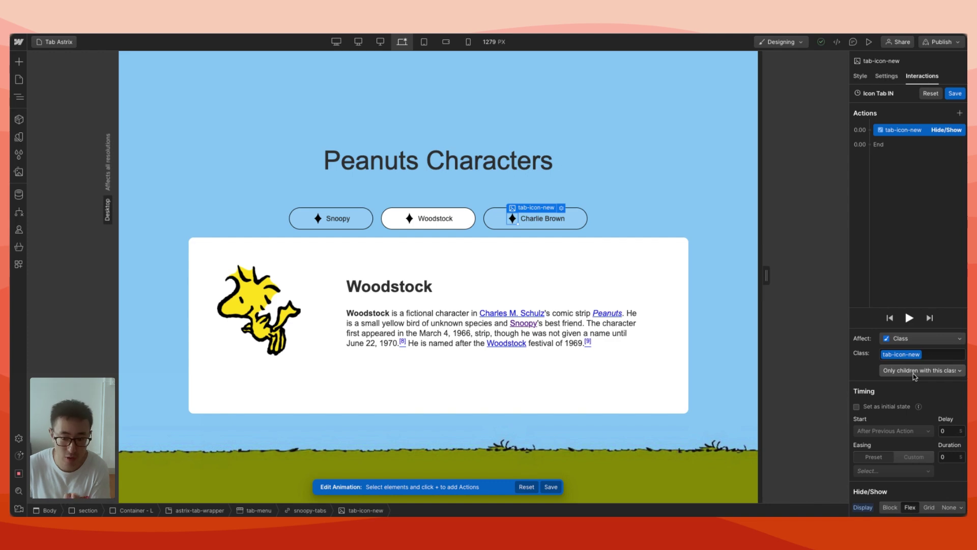
click(951, 94)
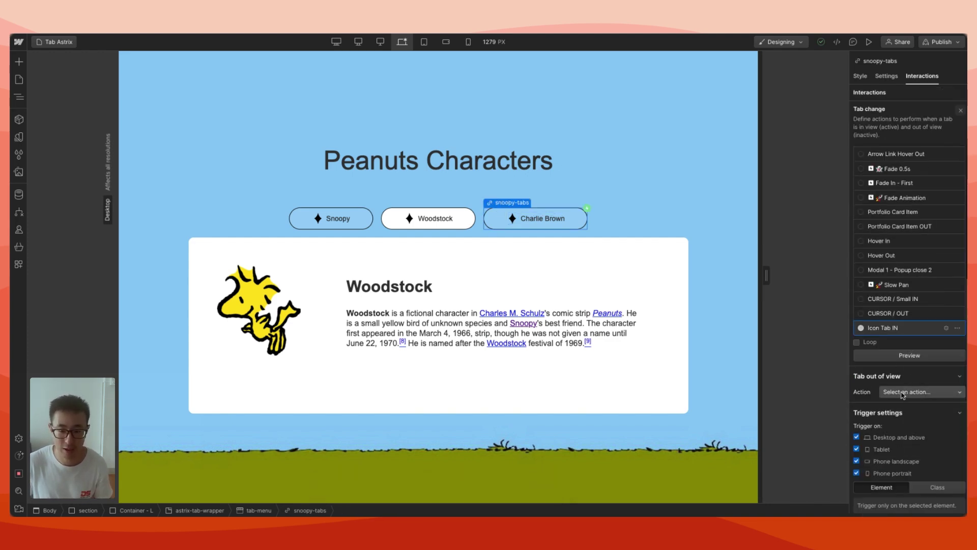
Make Tab out of view start an animation, using a duplicate of Icon Tab IN.
click(921, 391)
click(922, 251)
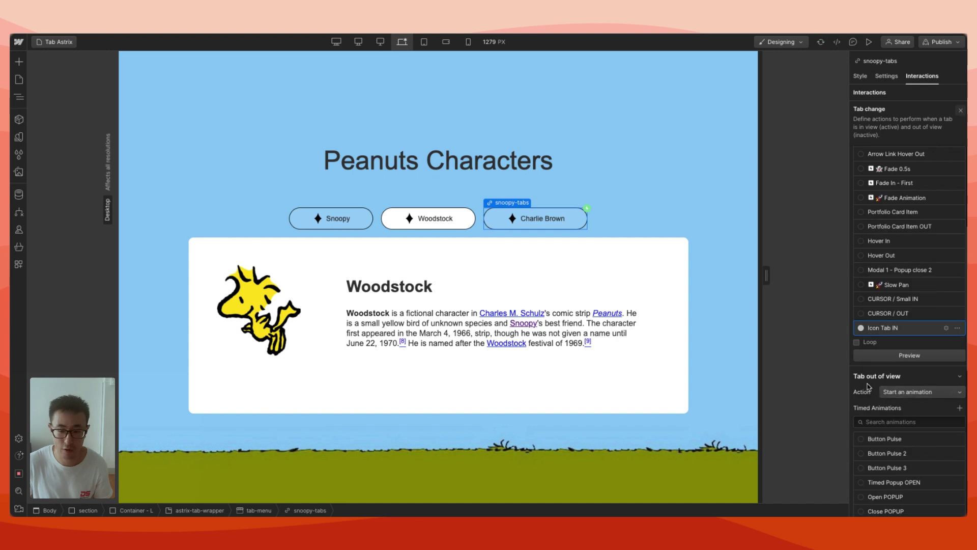
scroll(880, 381, down, 10)
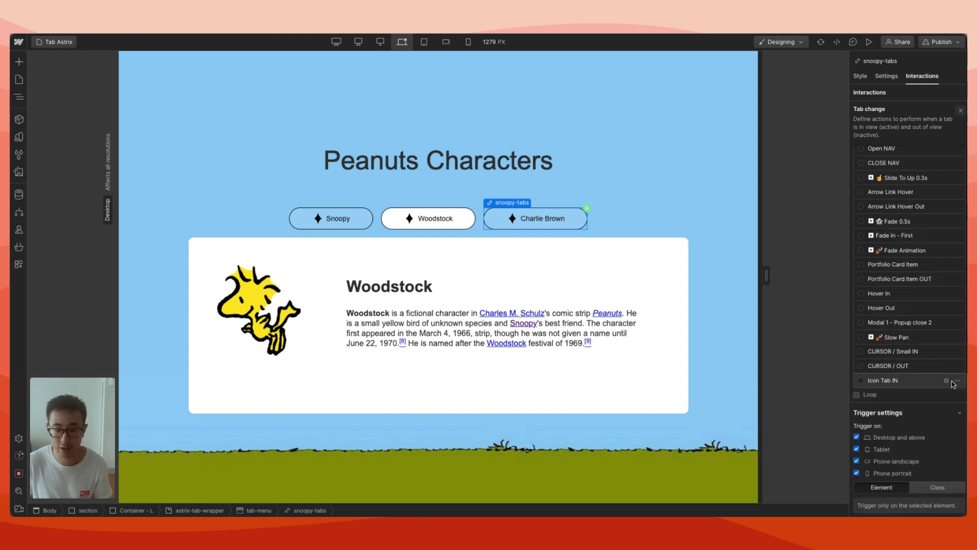
click(957, 382)
click(932, 421)
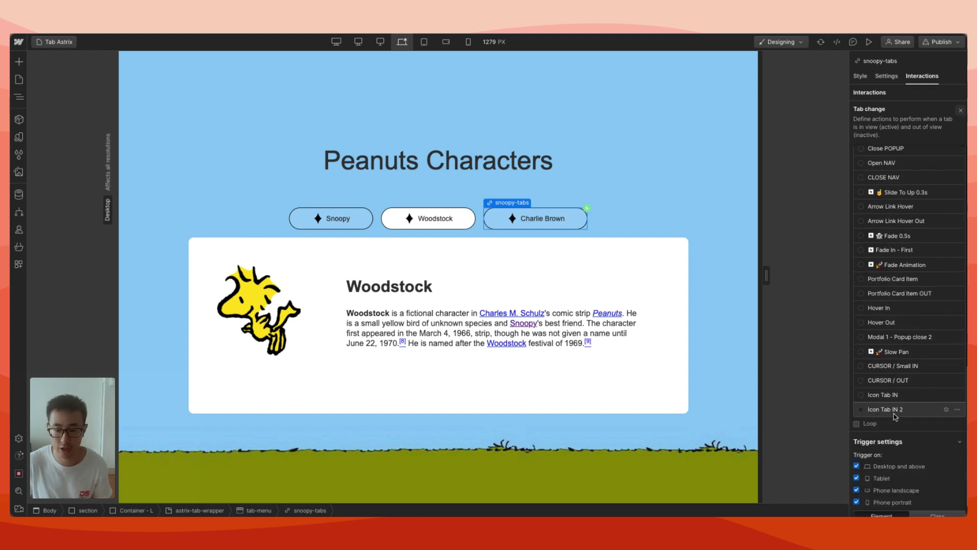
scroll(910, 397, down, 1)
click(947, 392)
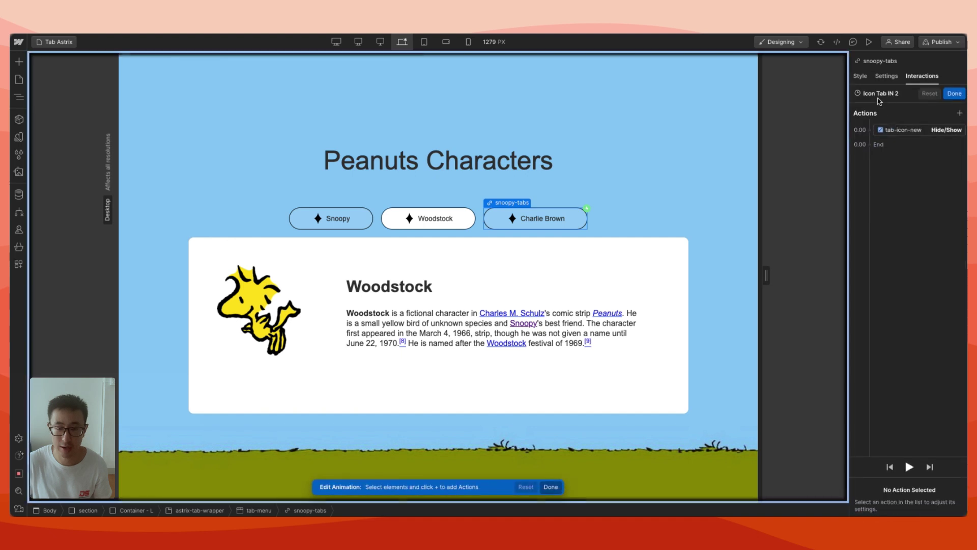
Rename the duplicate to Icon Tab OUT, set its Hide/Show Display to None, and save.
click(888, 96)
key(BackSpace)
key(BackSpace)
key(BackSpace)
key(BackSpace)
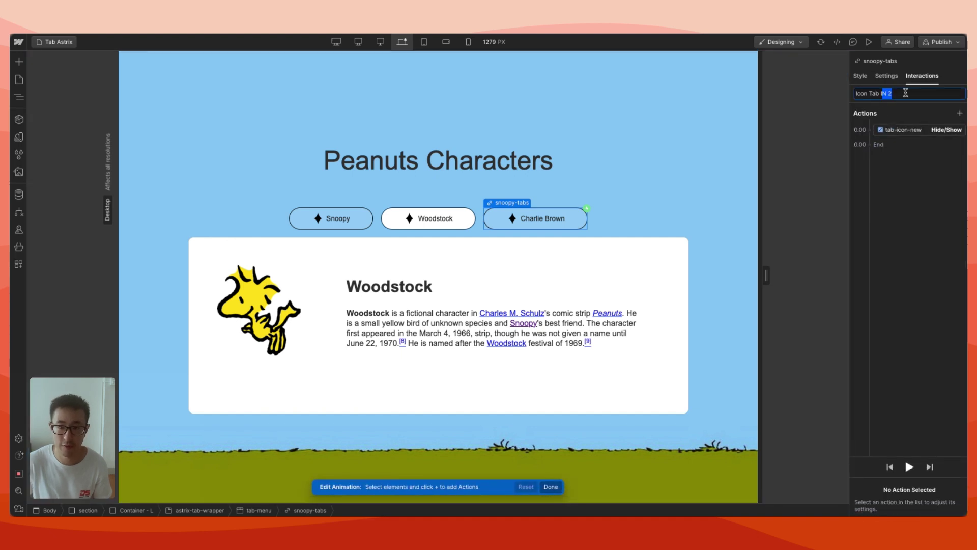
key(Return)
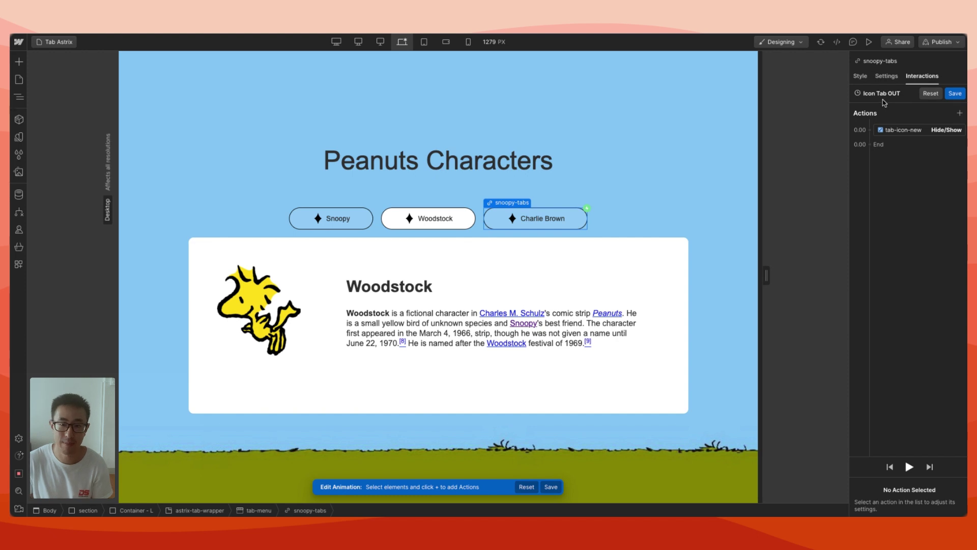
click(902, 130)
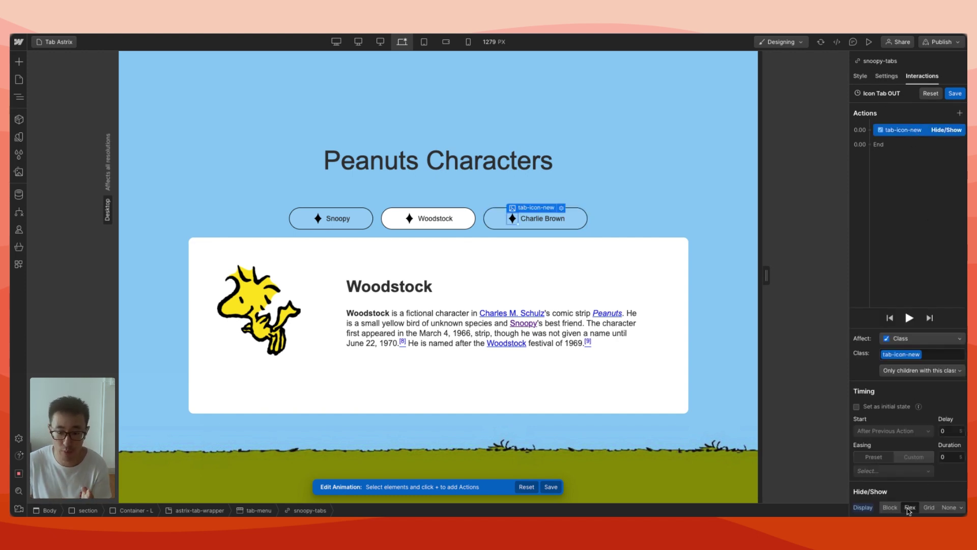
click(949, 510)
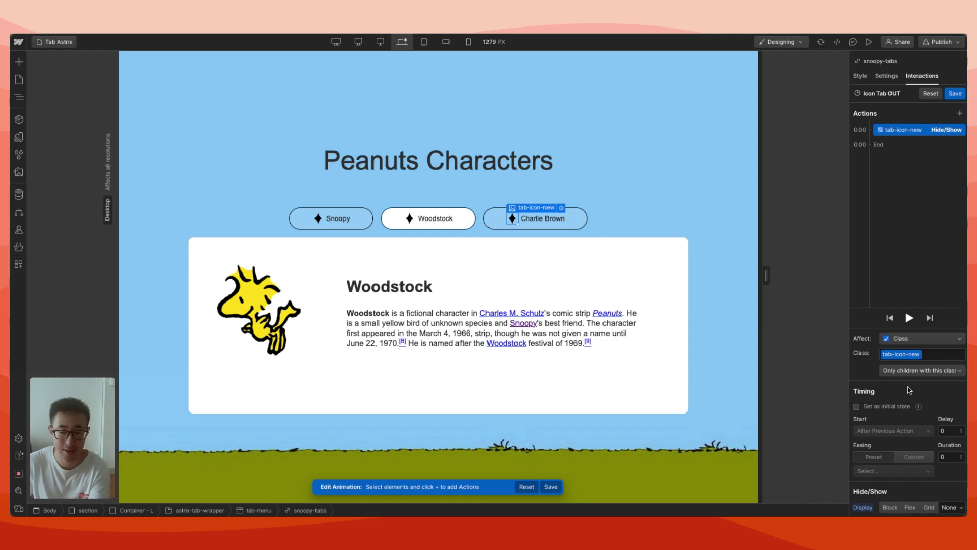
click(955, 93)
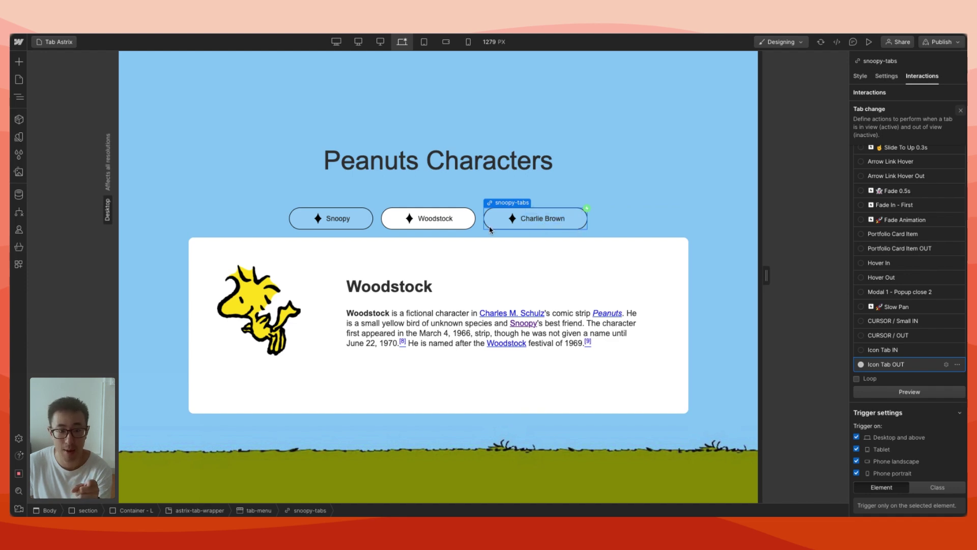
Switch the trigger to the snoopy-tabs class and review Icon Tab IN's Hide/Show action before finishing.
click(925, 493)
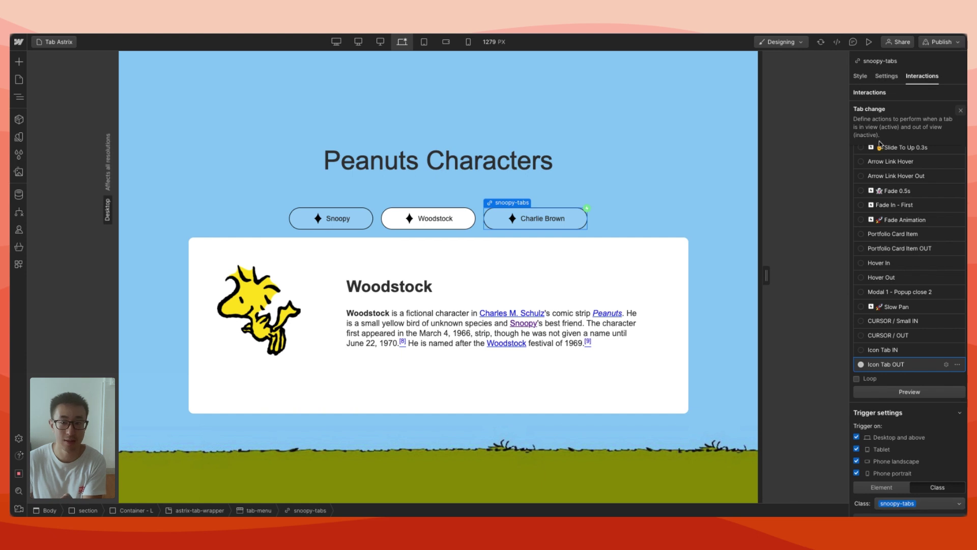
click(896, 366)
click(946, 241)
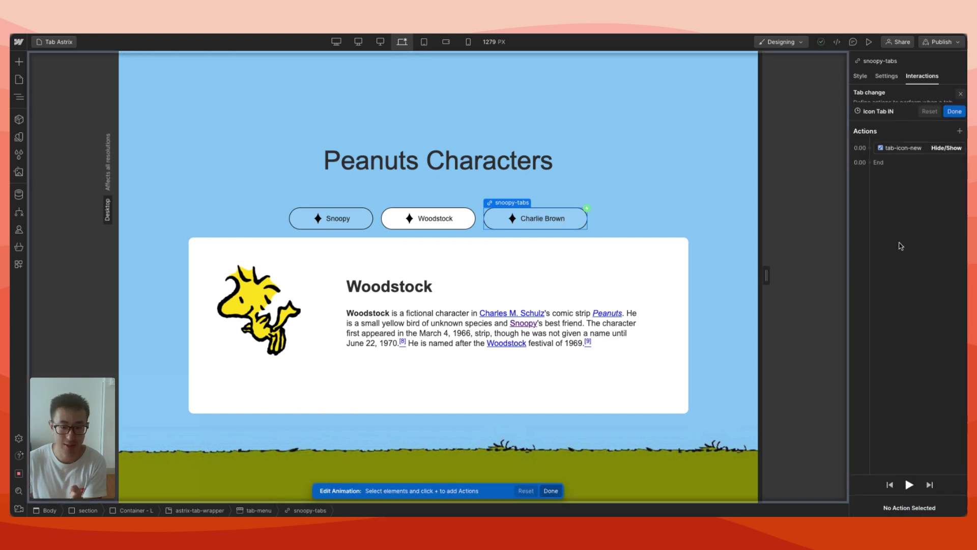
click(911, 132)
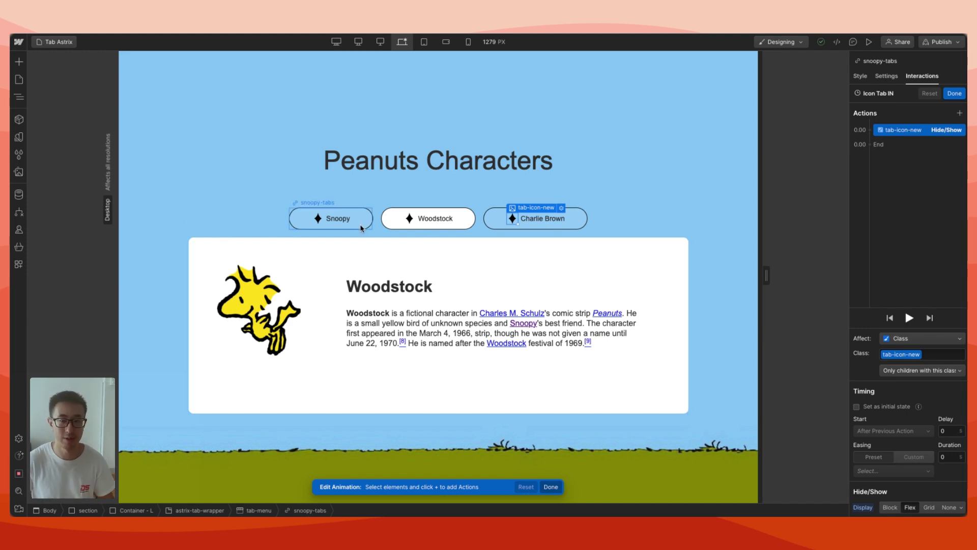
click(912, 377)
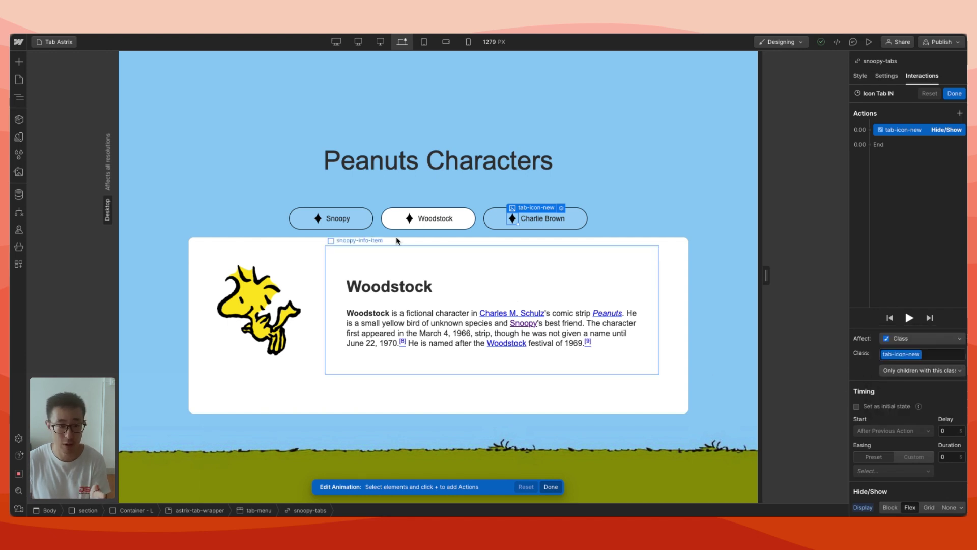
click(321, 218)
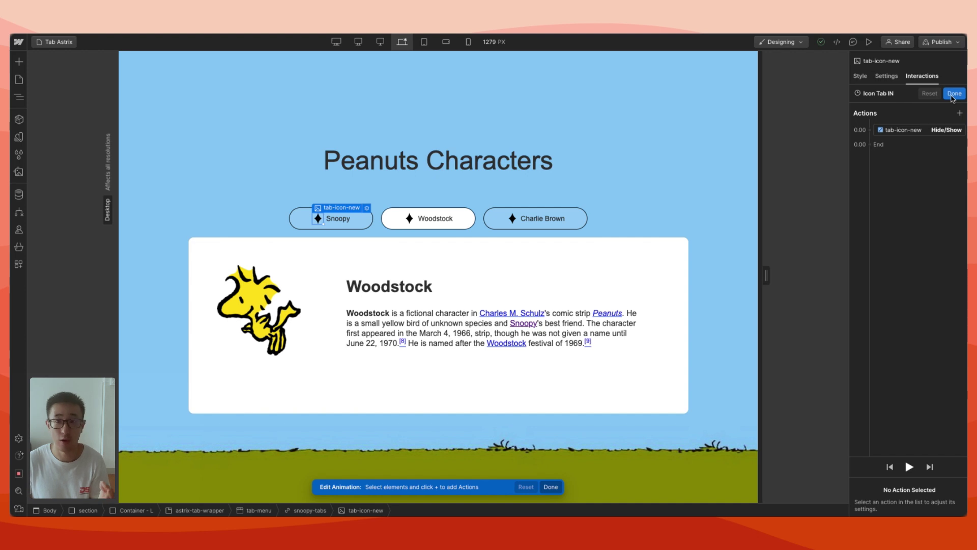
click(954, 95)
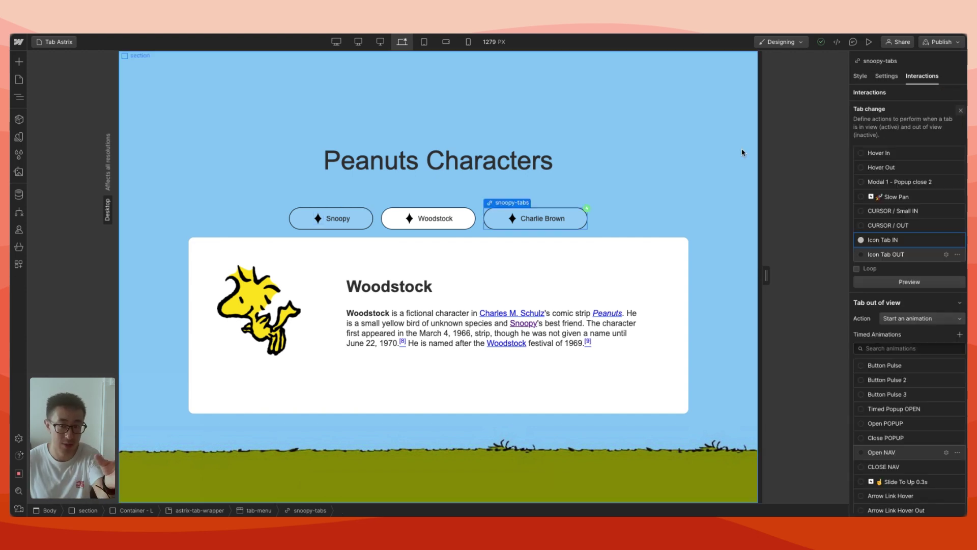
Set the Charlie Brown tab icon's tab-icon-new class to Display None.
click(861, 76)
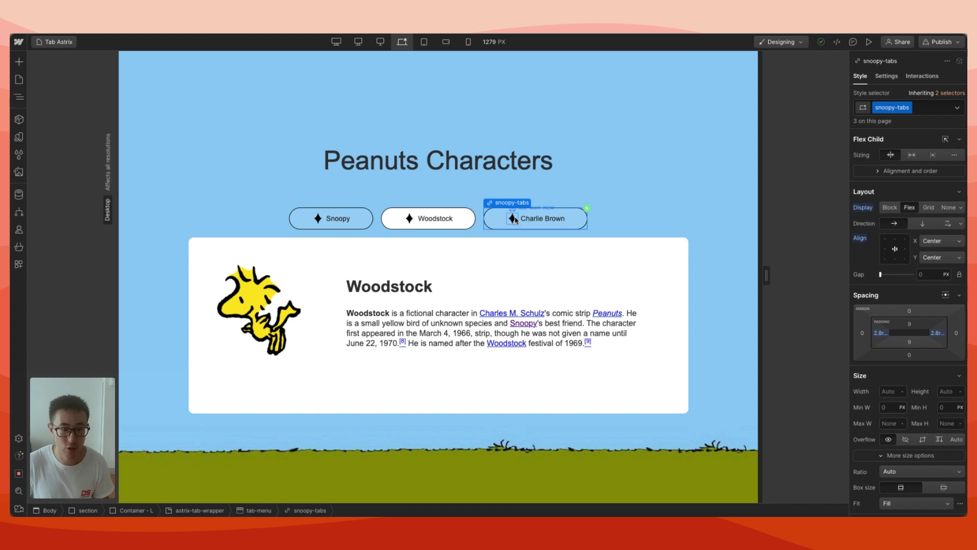
click(514, 219)
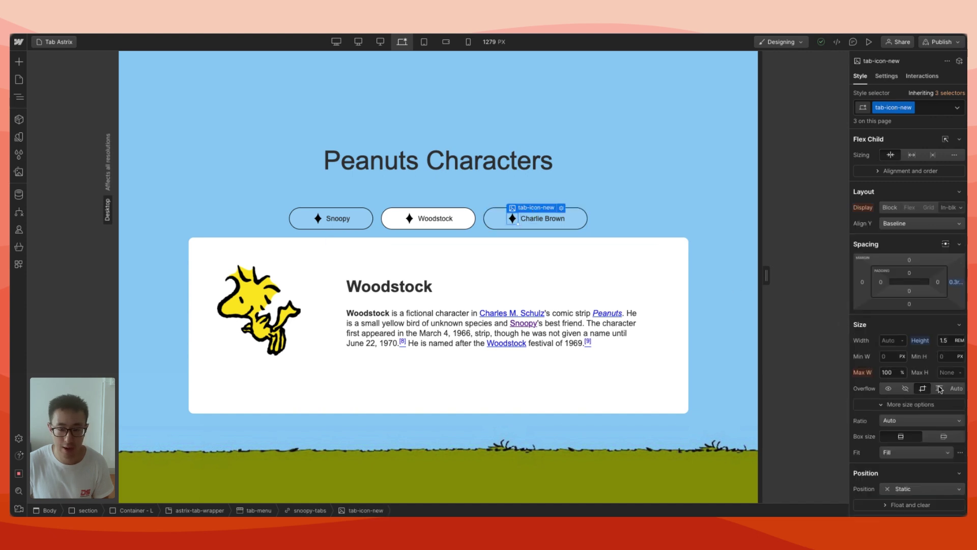
click(961, 208)
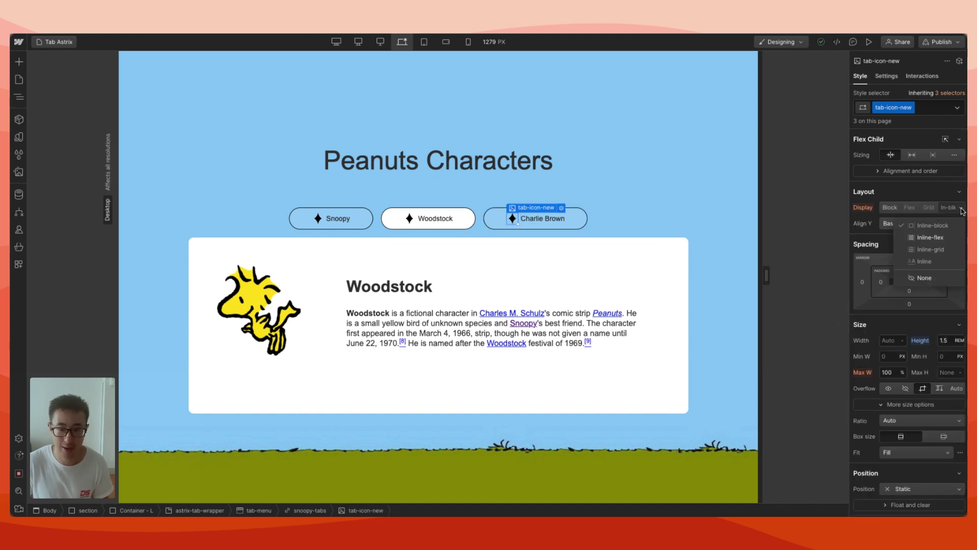
click(924, 277)
click(869, 42)
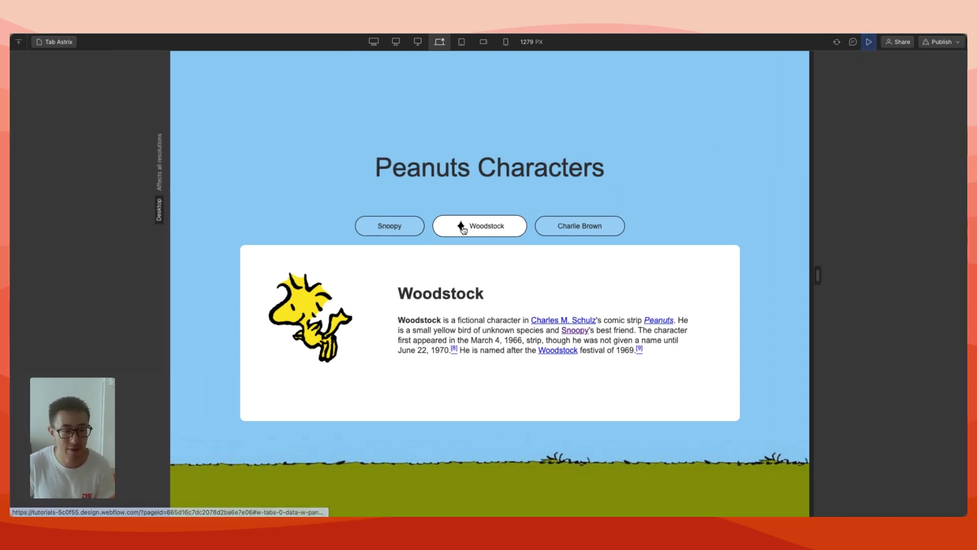
click(384, 230)
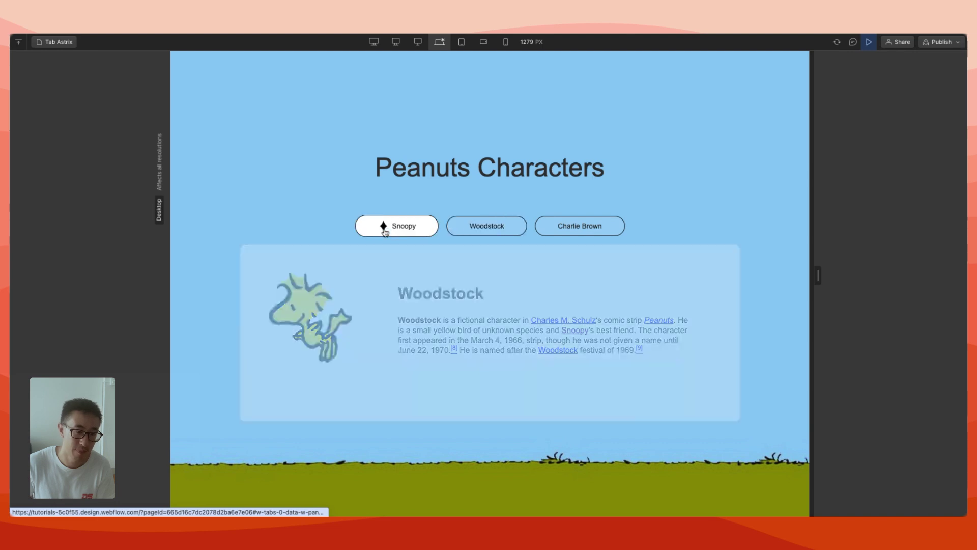
click(501, 228)
click(593, 228)
click(465, 229)
click(396, 229)
click(514, 228)
click(402, 230)
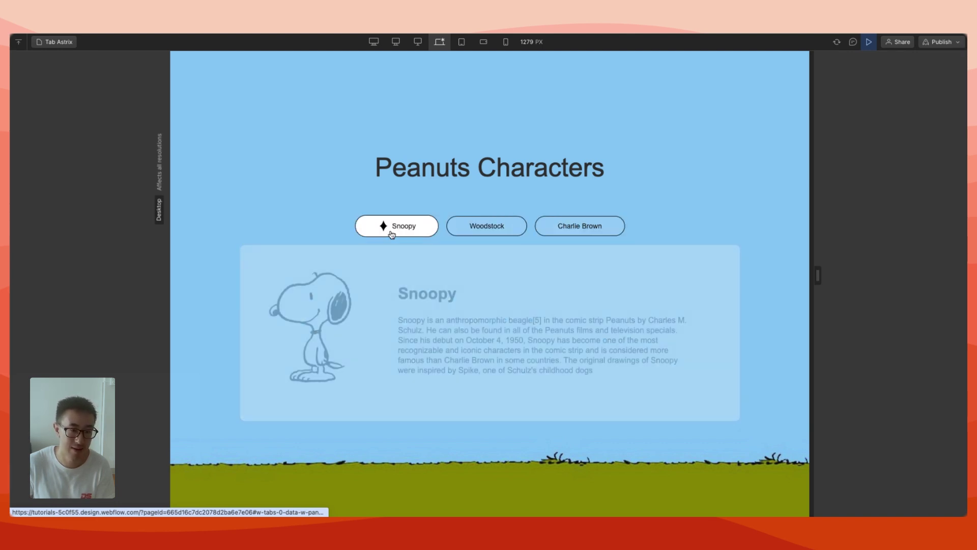
Back in the designer, select the Woodstock tab, Charlie Brown tab link, and its hidden icon.
click(869, 43)
click(416, 222)
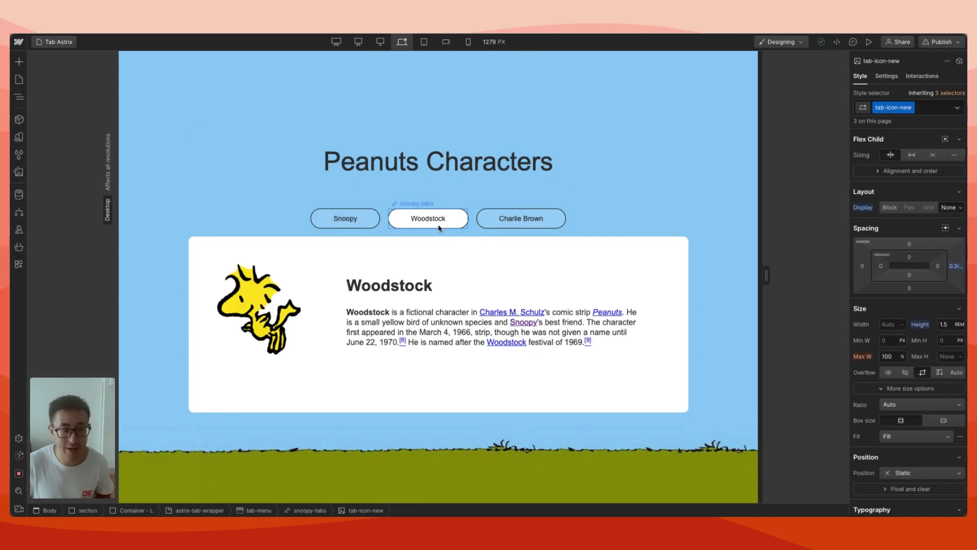
key(z)
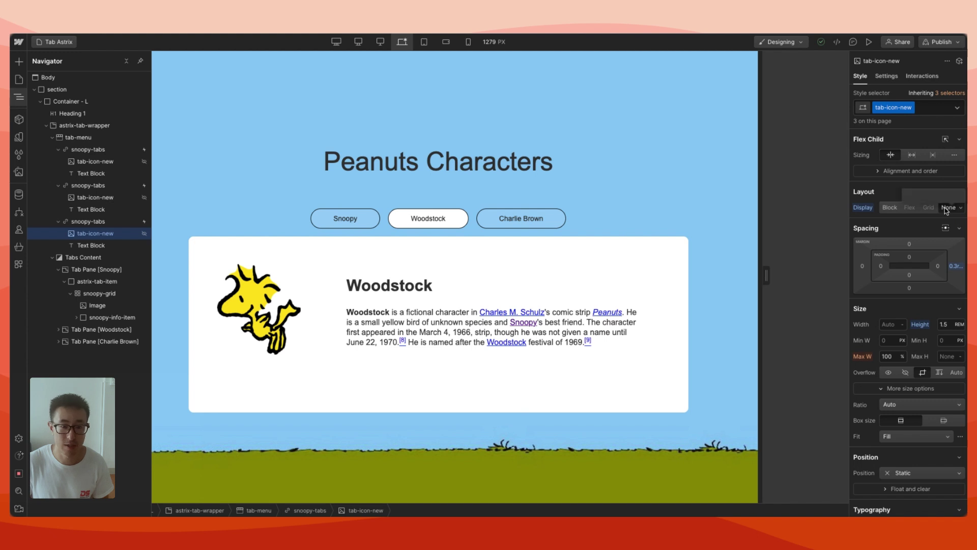
click(561, 217)
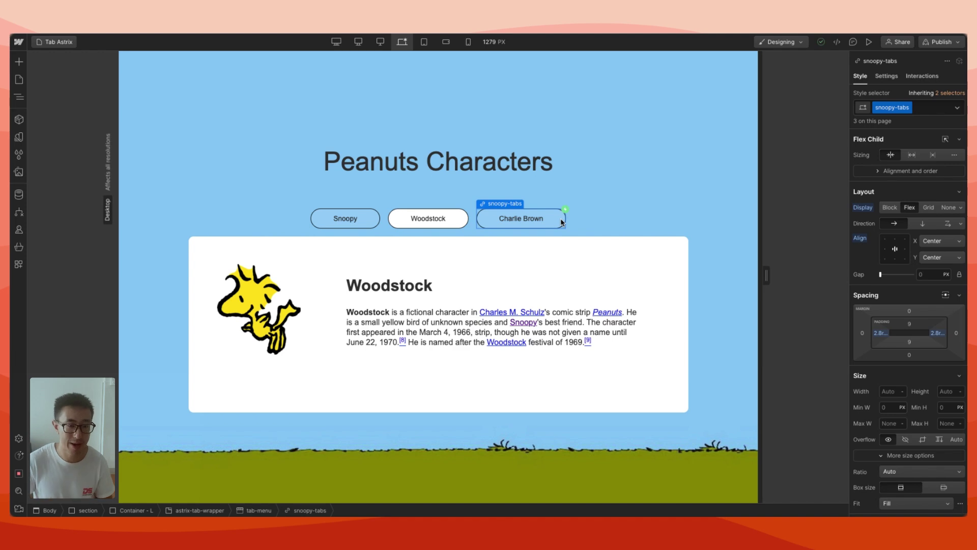
key(z)
click(96, 233)
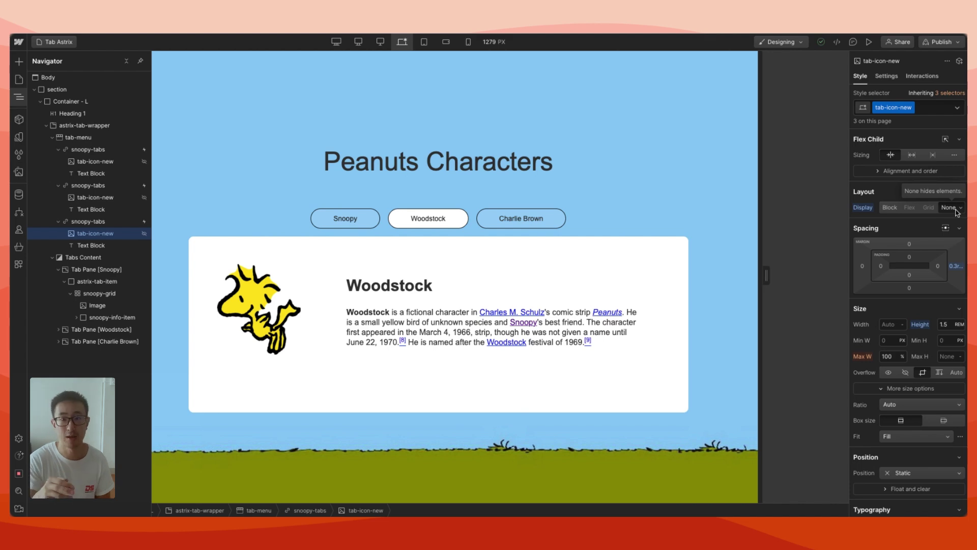
Preview the page, switching between Snoopy, Woodstock and Charlie Brown tabs, then exit.
click(868, 41)
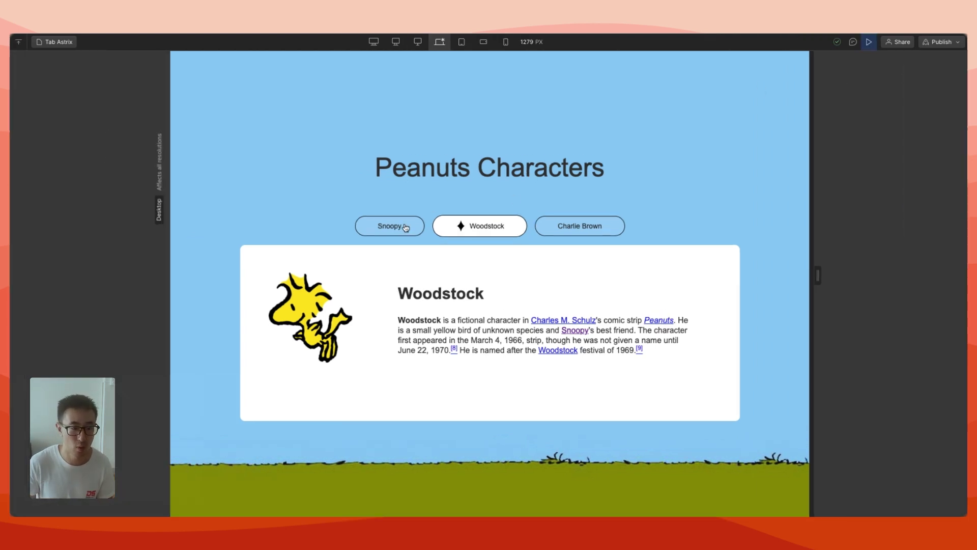
click(403, 224)
click(488, 228)
click(580, 226)
click(493, 232)
click(405, 225)
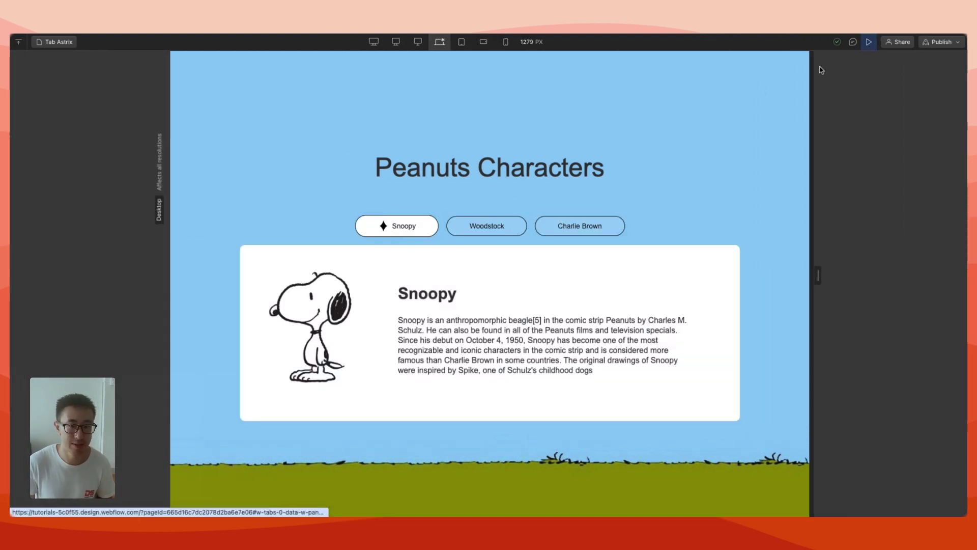
click(872, 42)
Set Snoopy as the tab menu's default active tab.
click(471, 223)
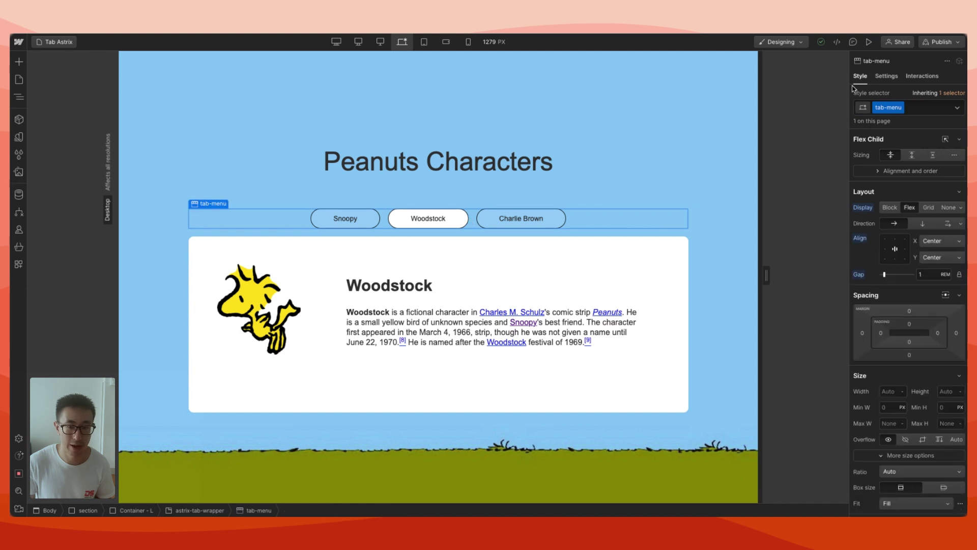
click(886, 75)
click(876, 229)
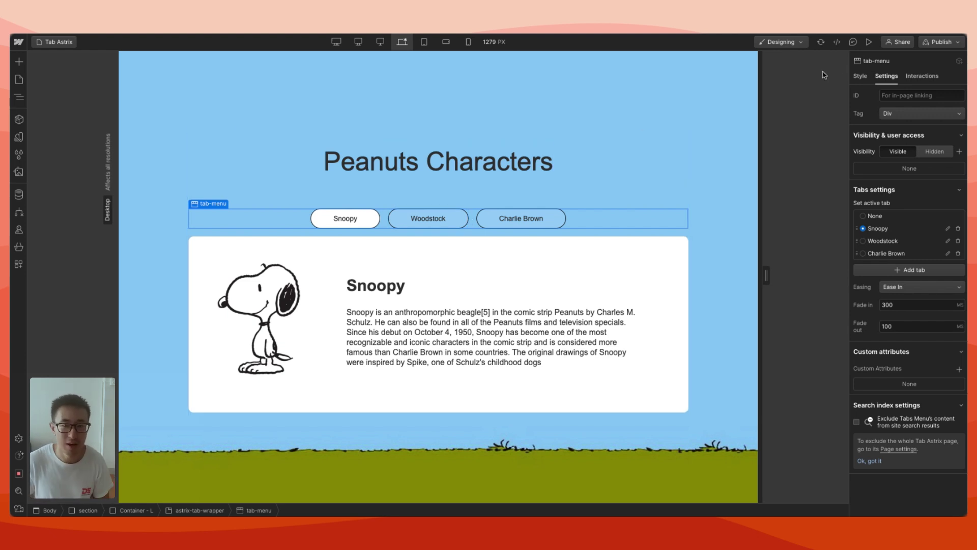
Preview the page, cycling through Woodstock, Charlie Brown and Snoopy tabs, then exit.
click(869, 42)
click(477, 225)
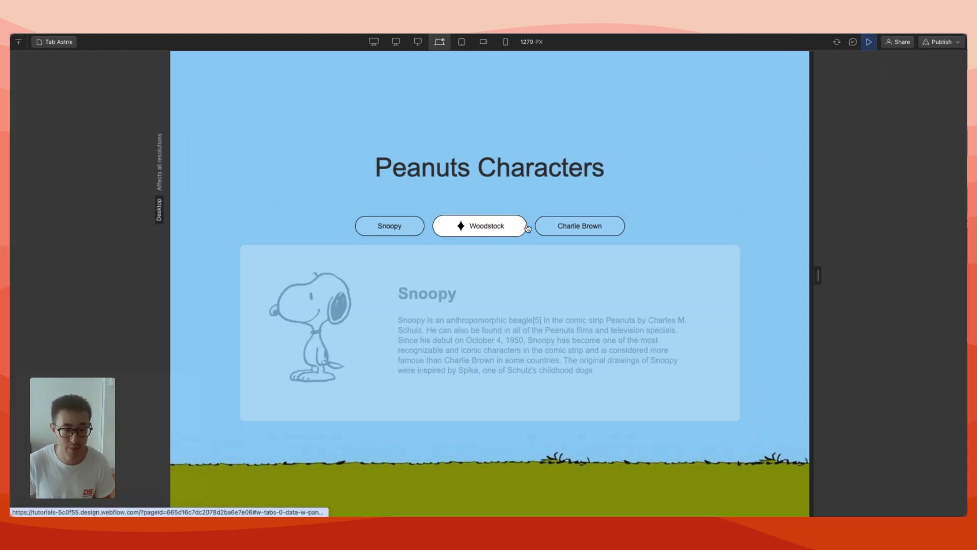
click(556, 229)
click(401, 228)
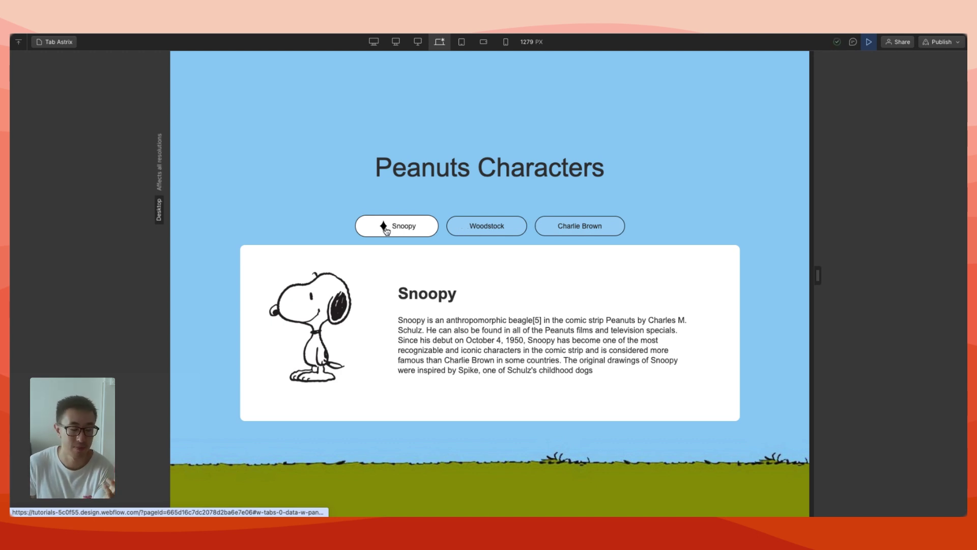
click(463, 229)
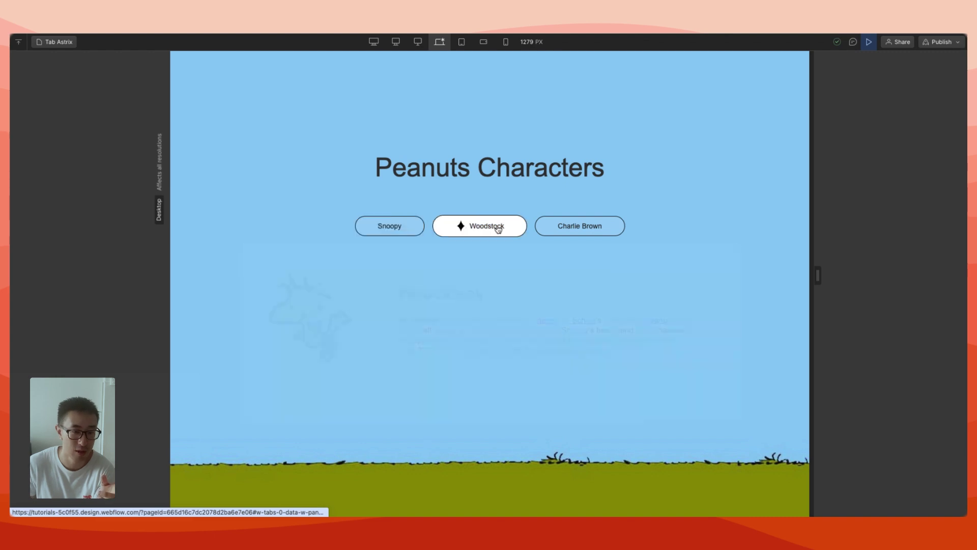
click(582, 228)
click(476, 232)
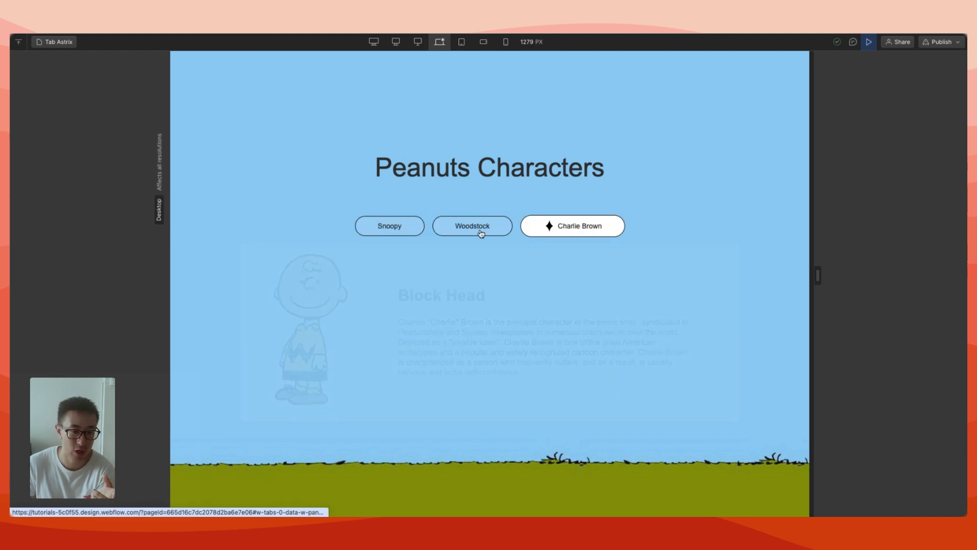
click(389, 232)
click(478, 225)
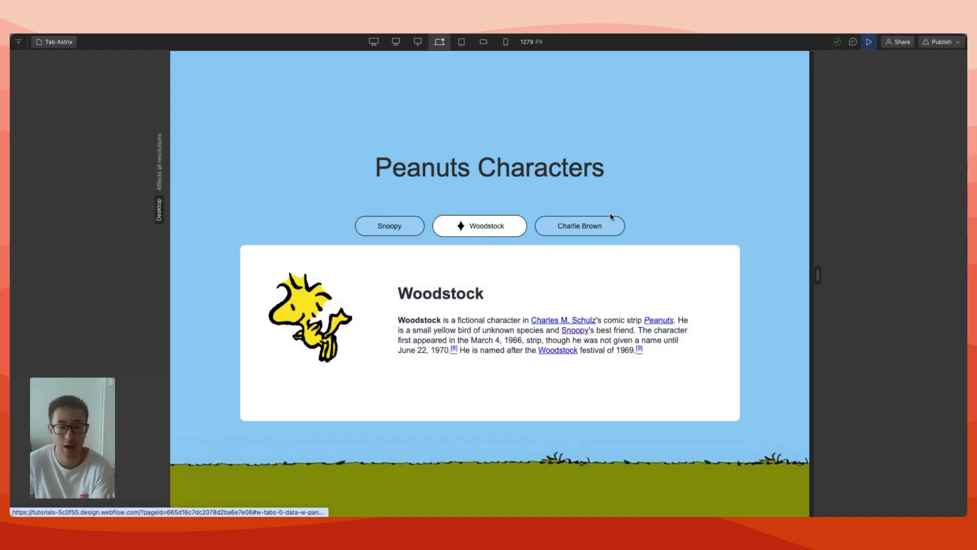
click(590, 229)
click(869, 43)
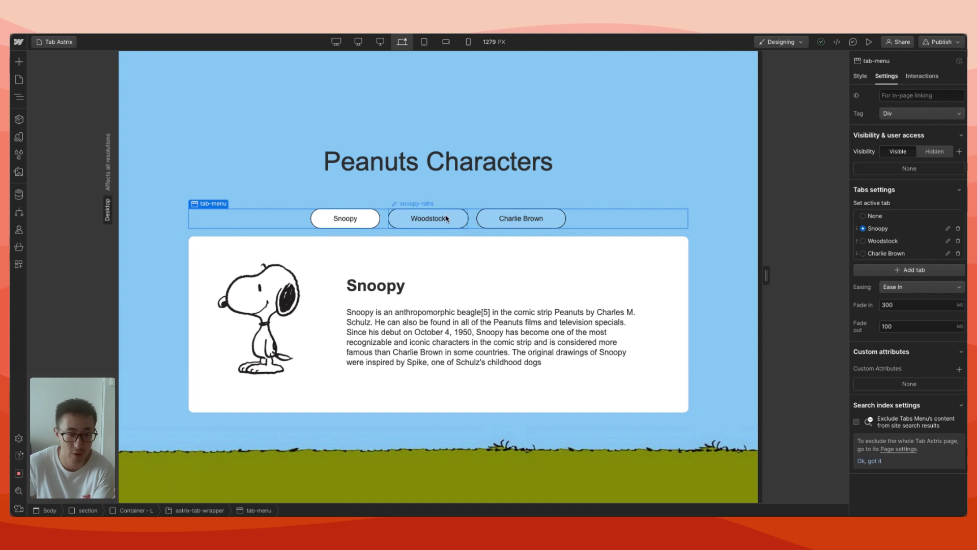
Set the snoopy-tabs links' minimum width to 16rem.
click(446, 219)
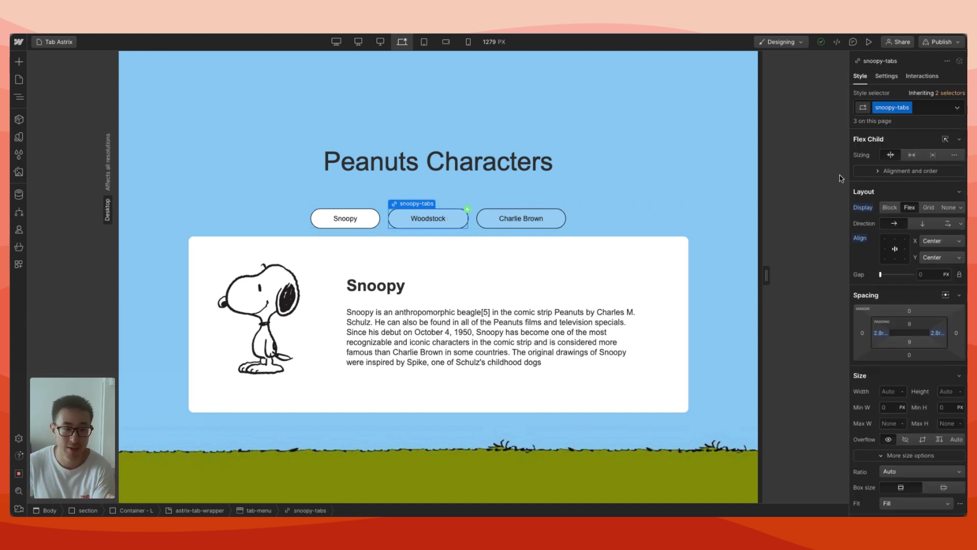
click(888, 407)
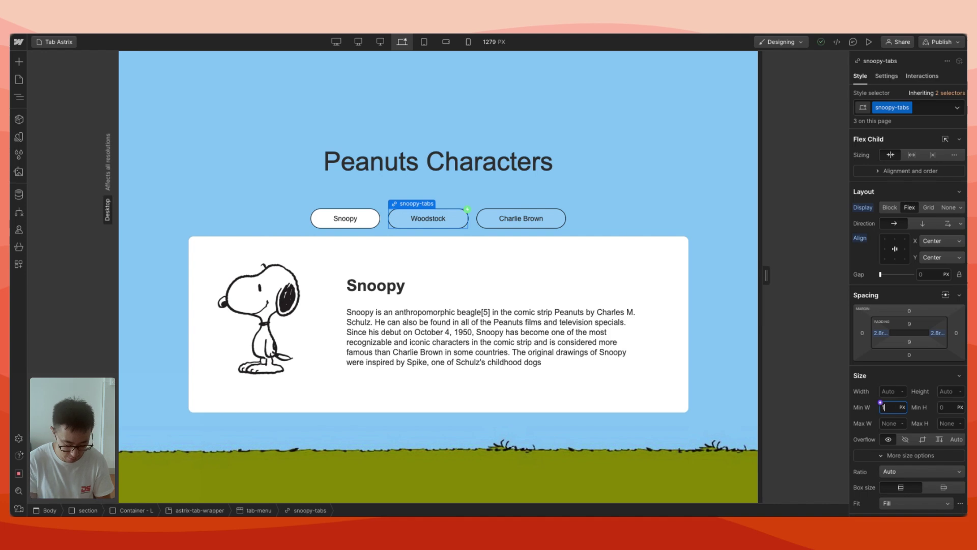
text(16rem)
key(Return)
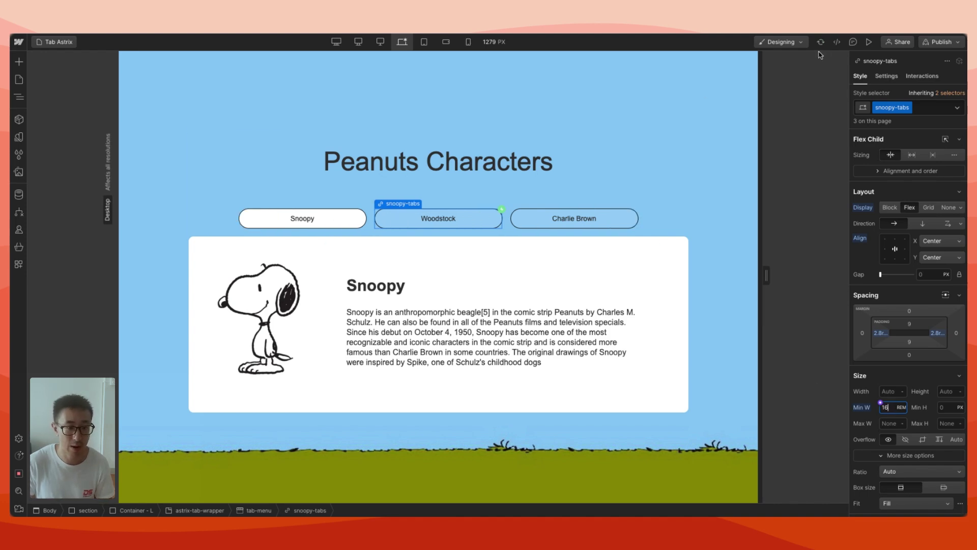
Preview the wider tabs, switching through Woodstock, Charlie Brown and back to Snoopy.
click(869, 42)
click(507, 228)
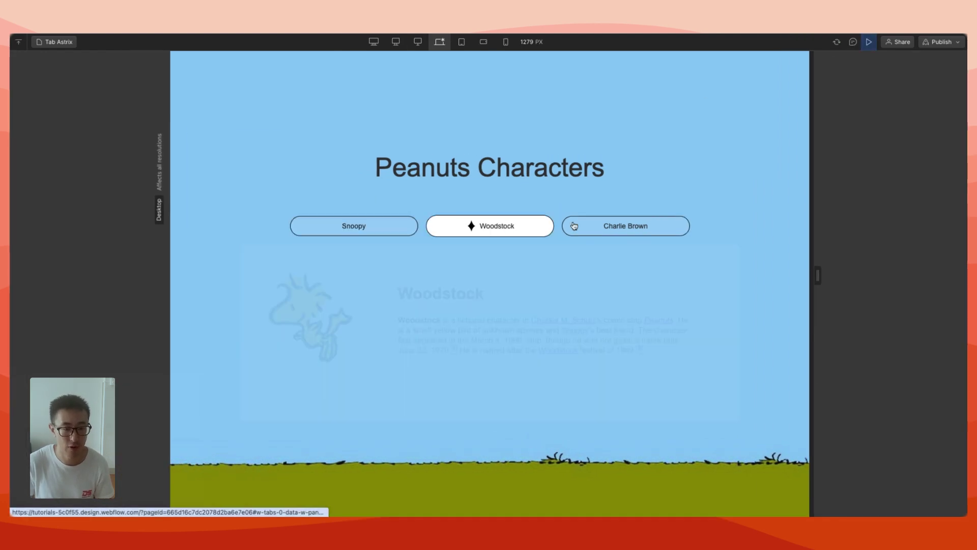
click(593, 226)
click(439, 229)
click(410, 227)
click(483, 232)
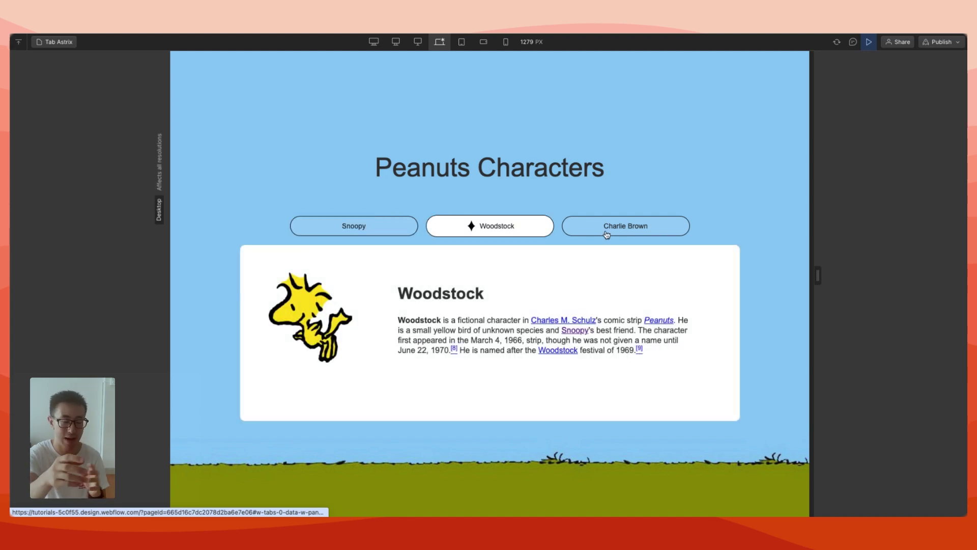
click(607, 233)
click(399, 224)
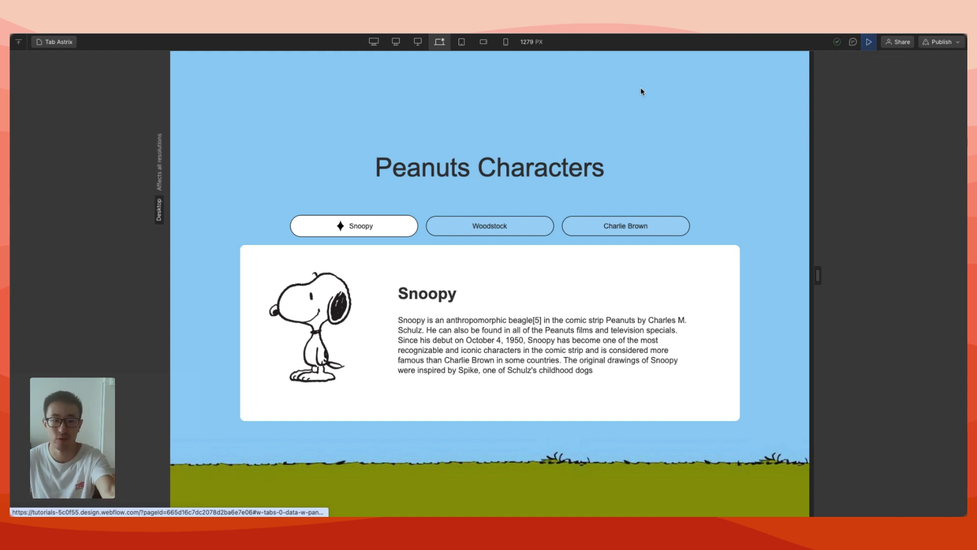
Return to the designer, select the hidden tab icon, and set tab-icon-new Display to Block.
click(869, 41)
click(18, 97)
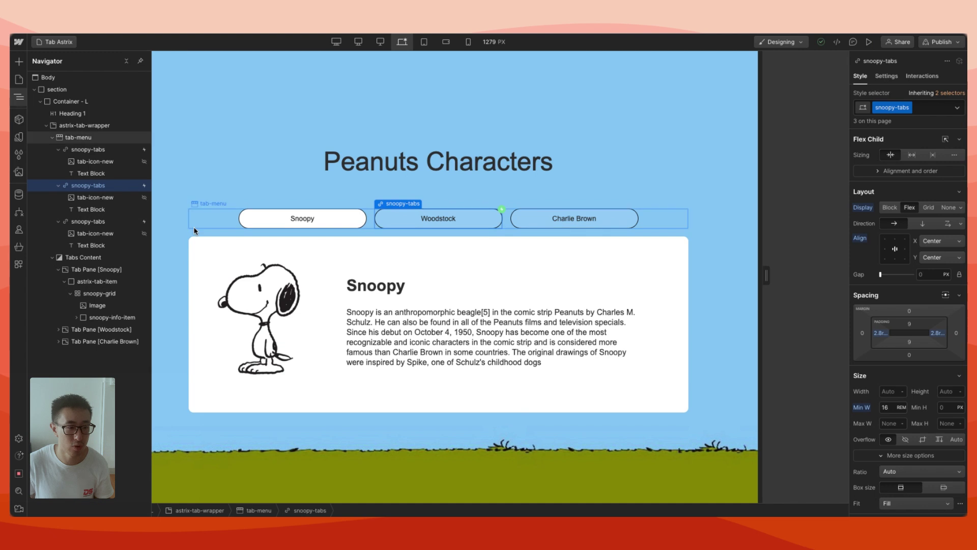
click(103, 209)
click(95, 198)
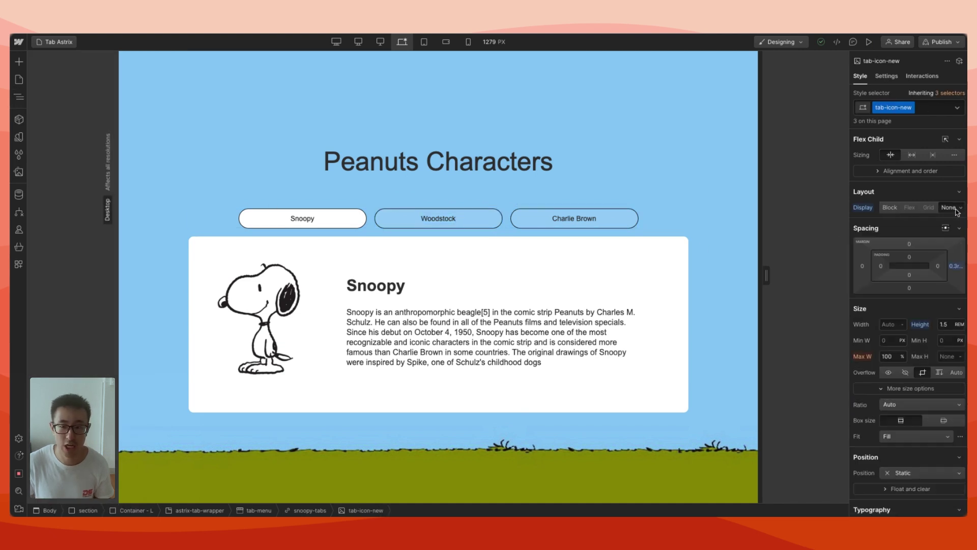
click(897, 211)
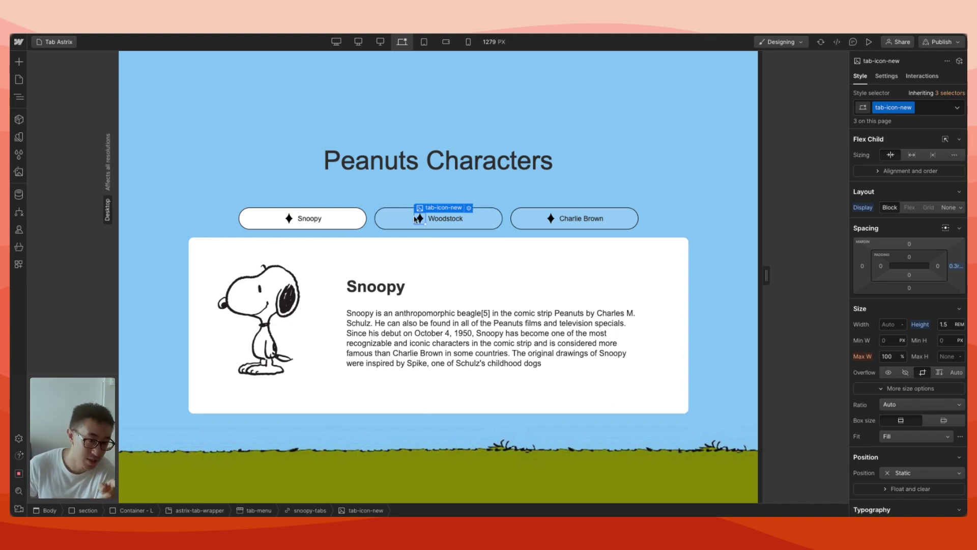
Replace Snoopy's tab icon with the bone image, keeping Woodstock's diamond.
double_click(289, 218)
click(344, 283)
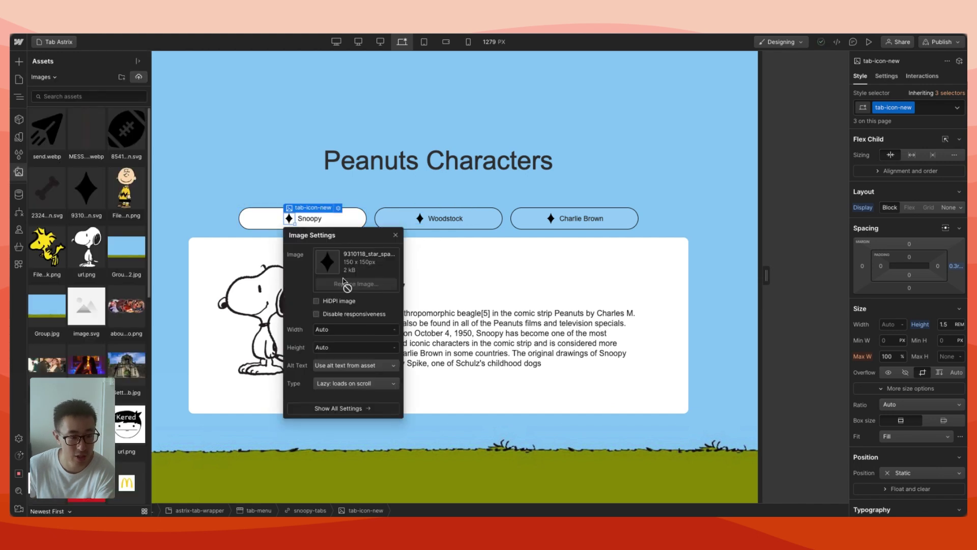
click(46, 191)
click(408, 194)
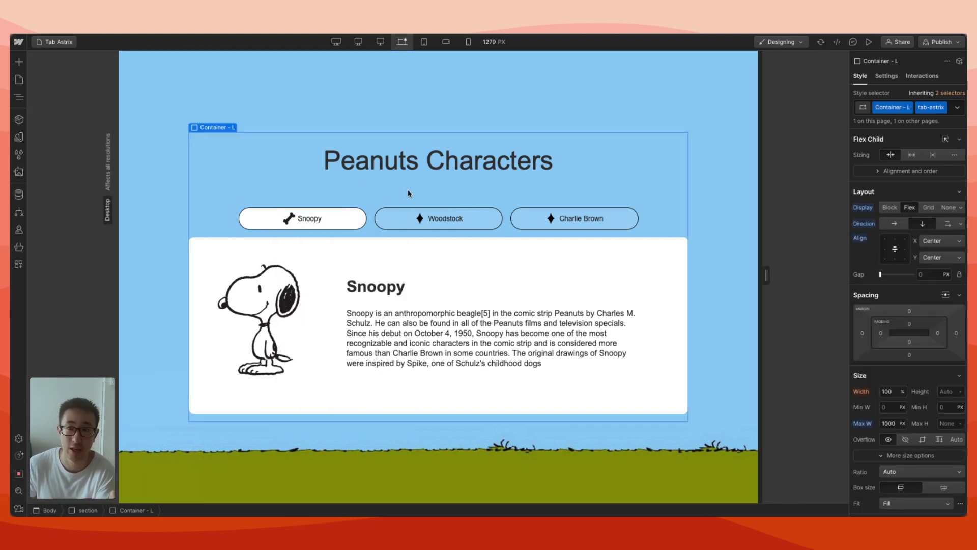
double_click(420, 218)
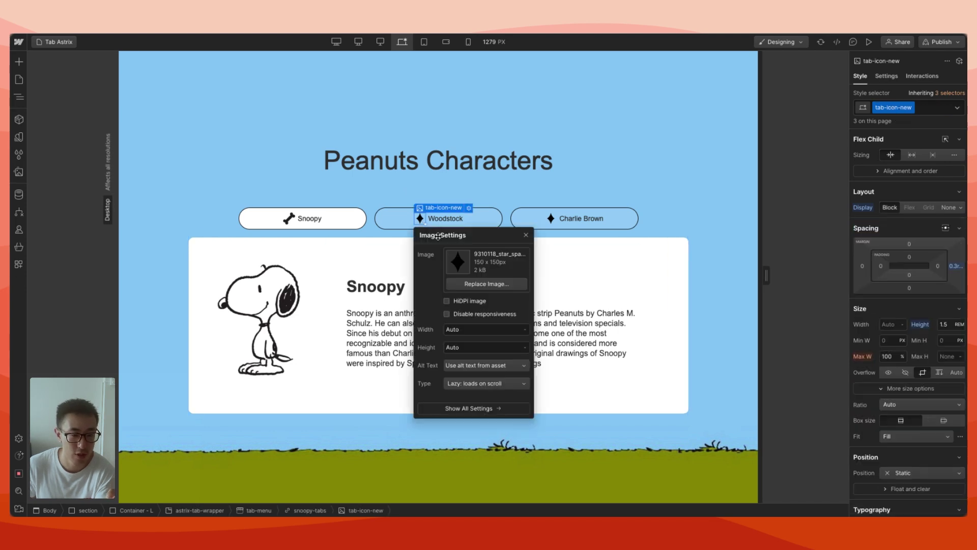
click(484, 284)
click(458, 194)
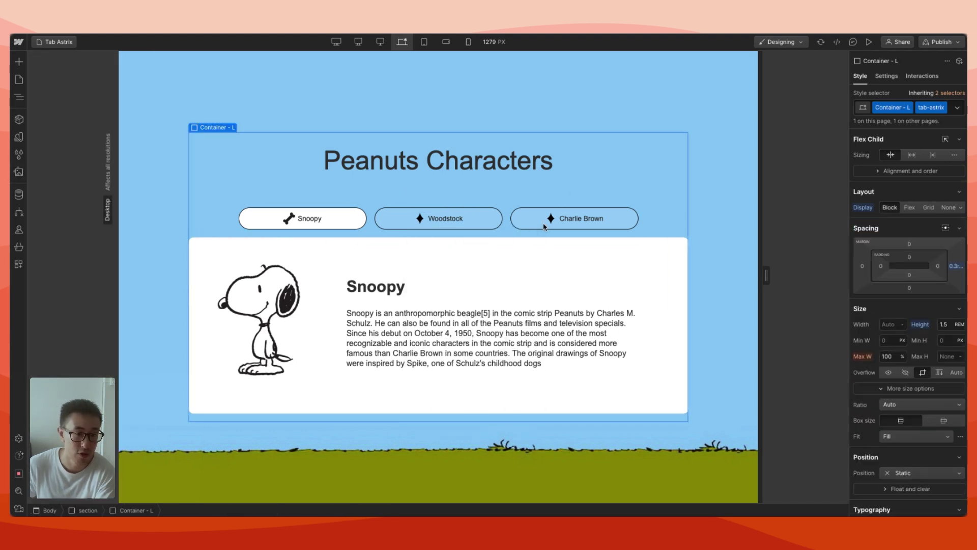
Replace Charlie Brown's icon with the football image, then set tab-icon-new Display back to None.
double_click(551, 218)
click(602, 282)
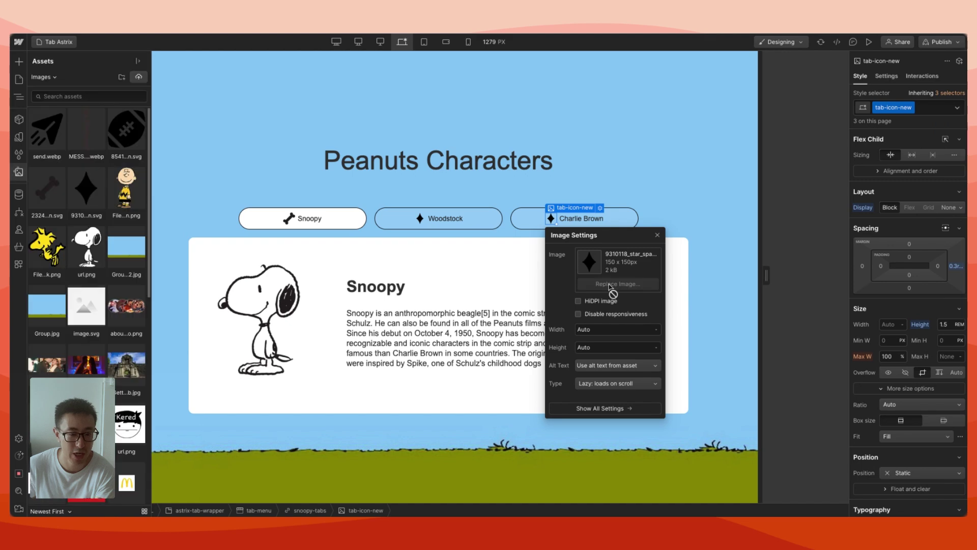
click(134, 136)
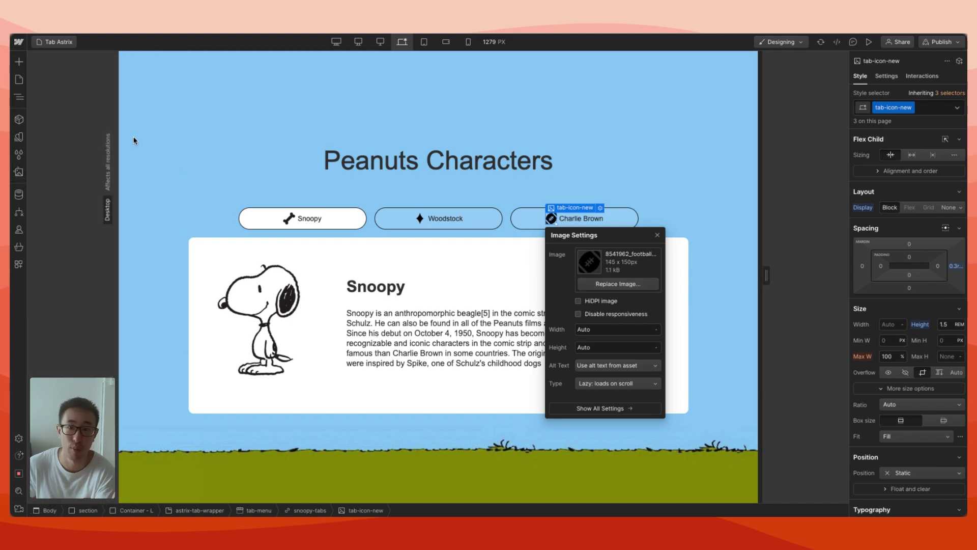
click(508, 222)
click(551, 222)
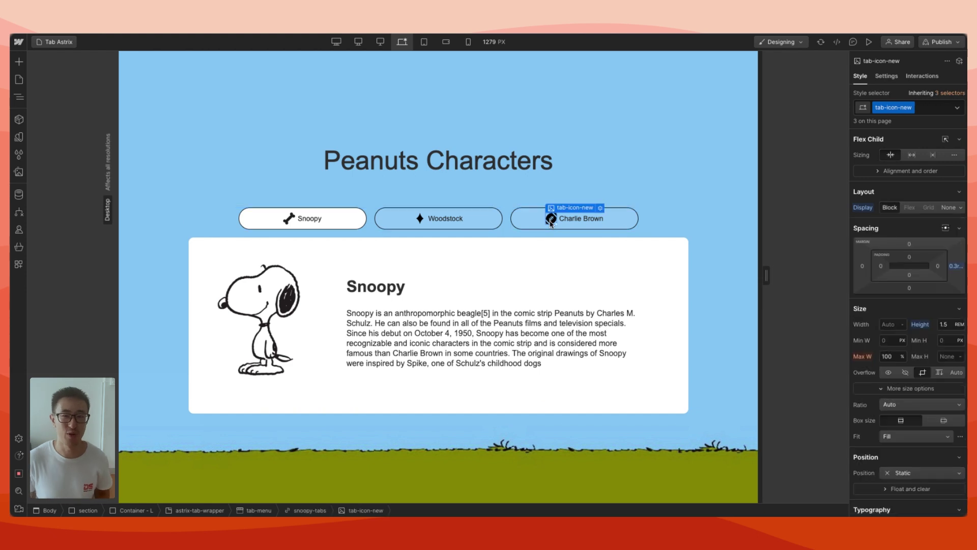
click(633, 181)
click(552, 217)
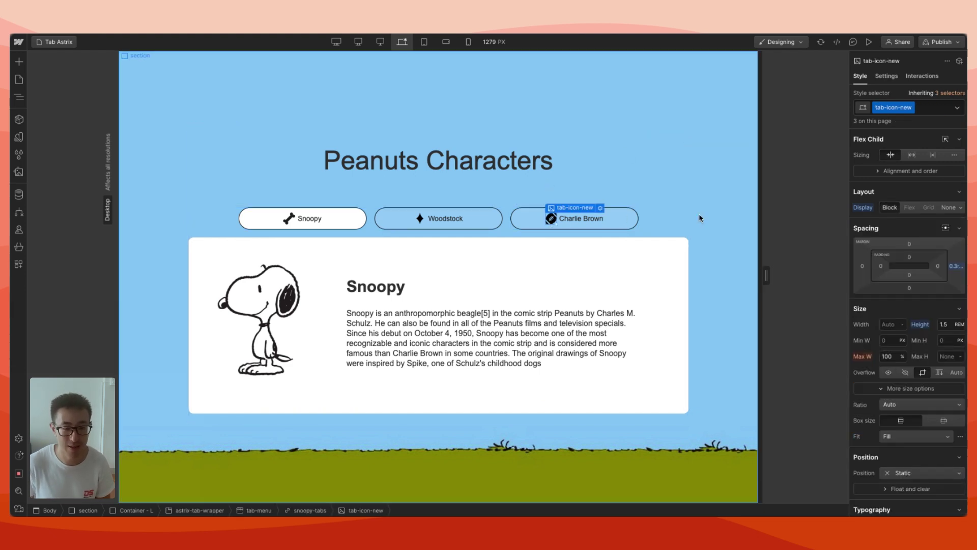
click(949, 207)
click(869, 43)
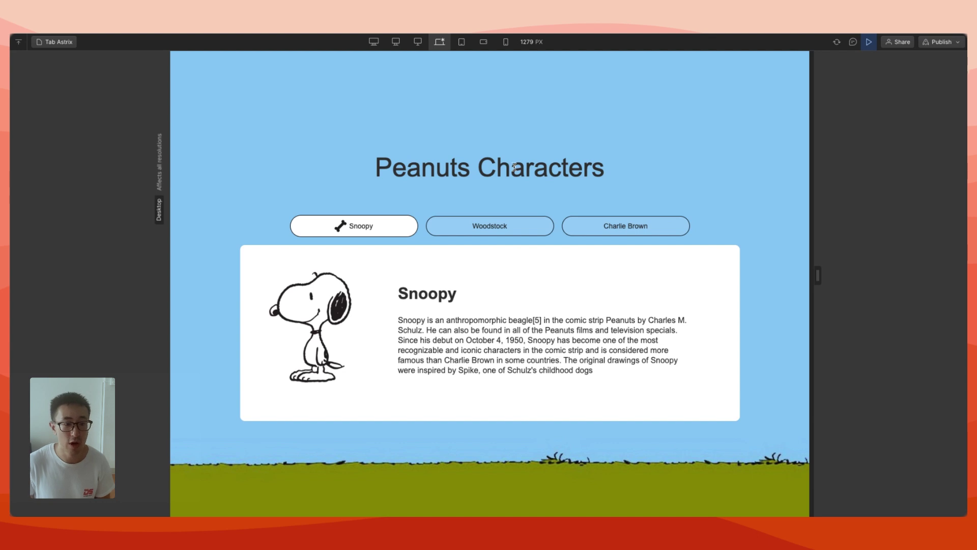
click(520, 232)
click(602, 232)
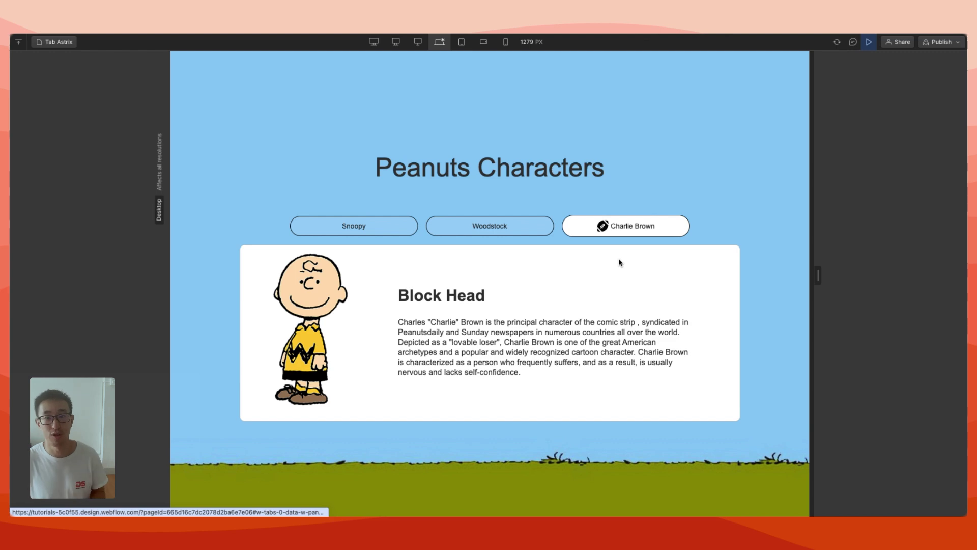
click(497, 225)
click(396, 230)
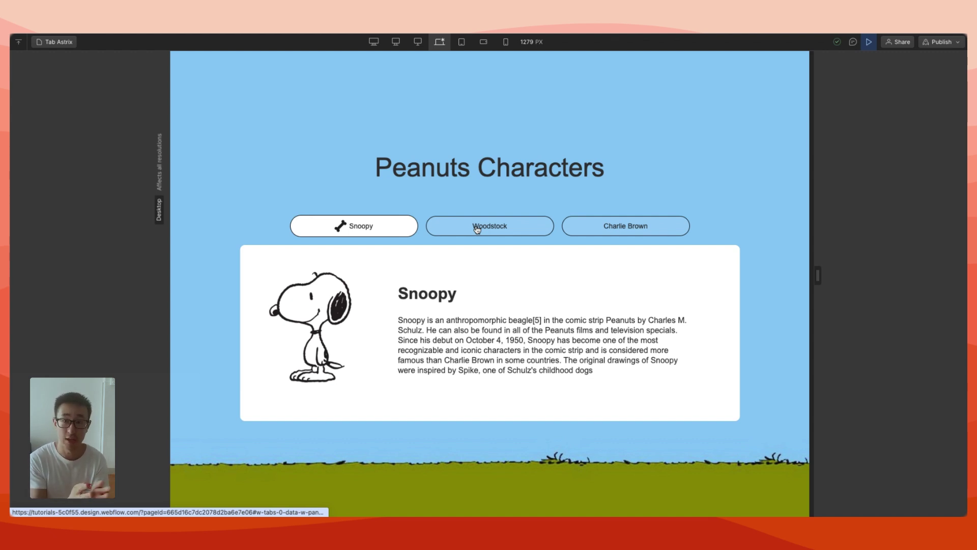
click(478, 229)
click(563, 228)
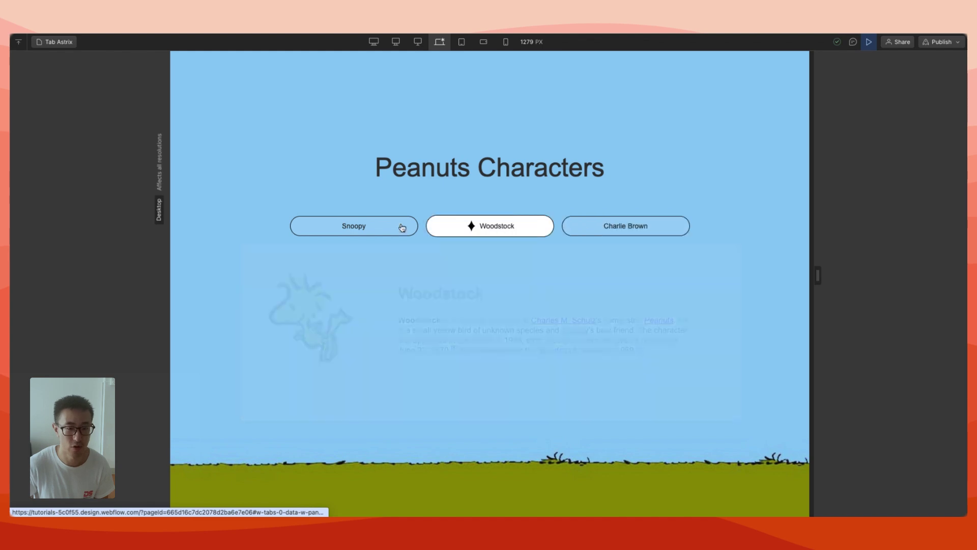
click(365, 228)
click(489, 226)
click(622, 227)
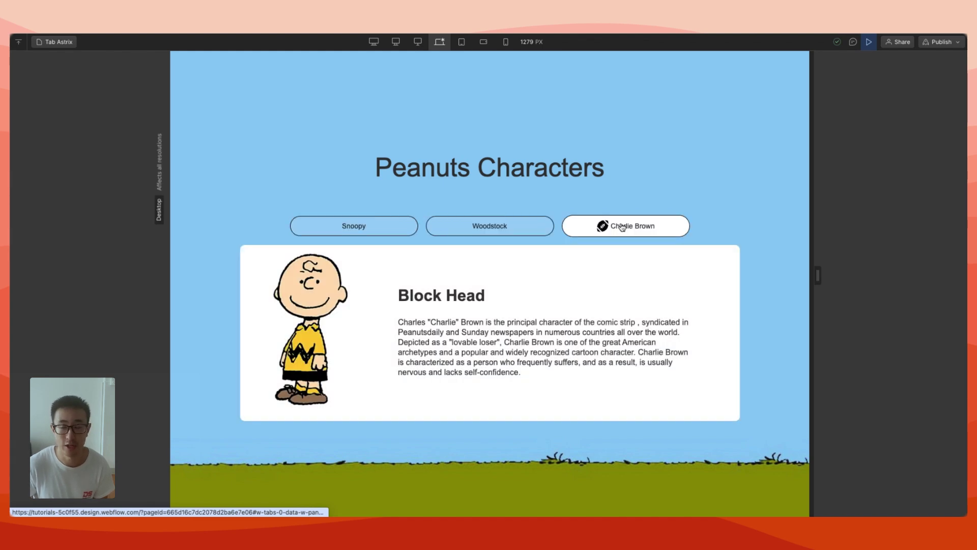
click(479, 229)
click(374, 224)
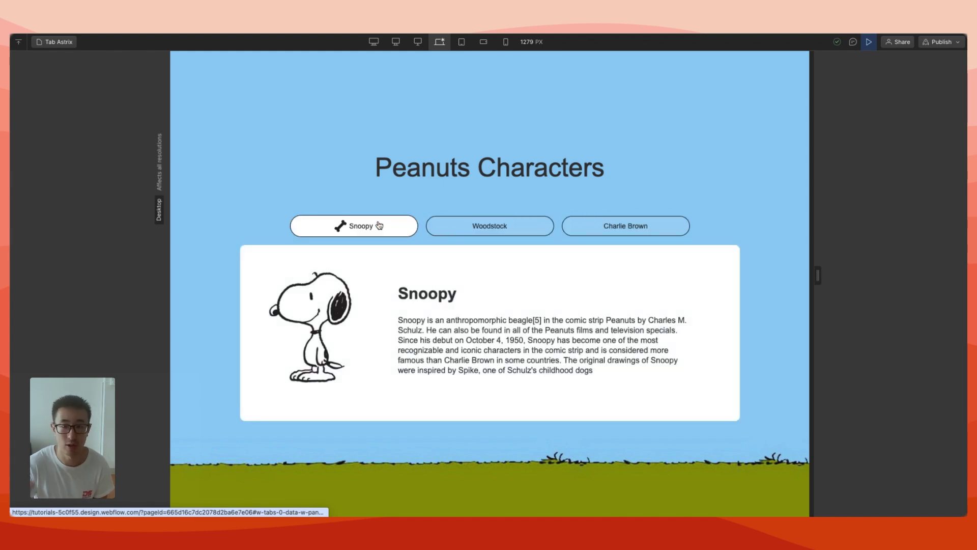